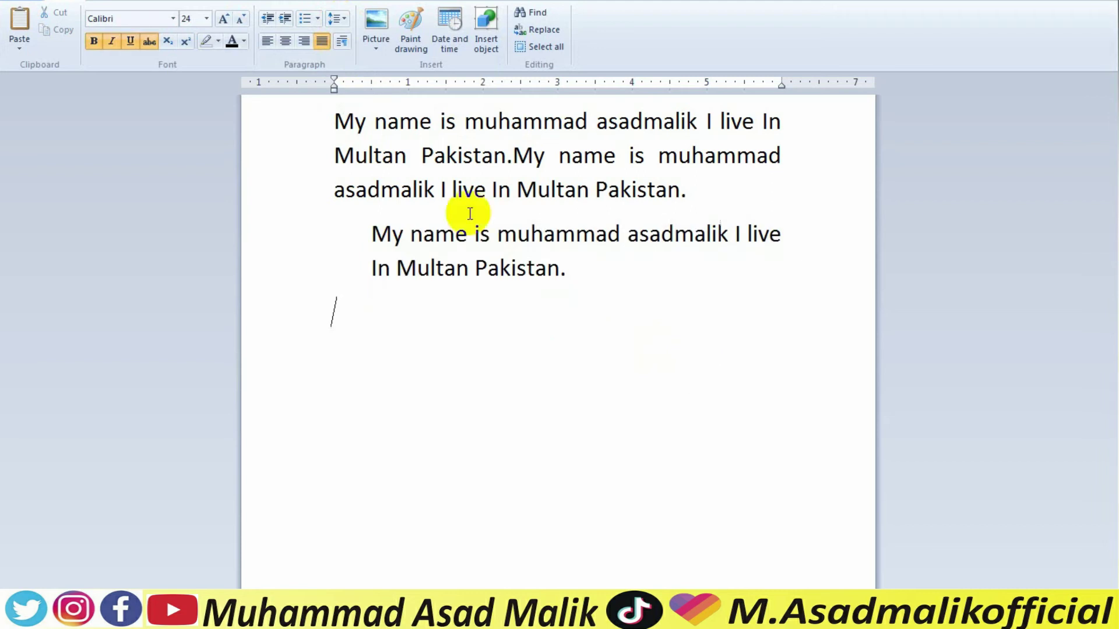
Insert the picture file wordpad from the Desktop below the indented paragraph.
left_click(376, 51)
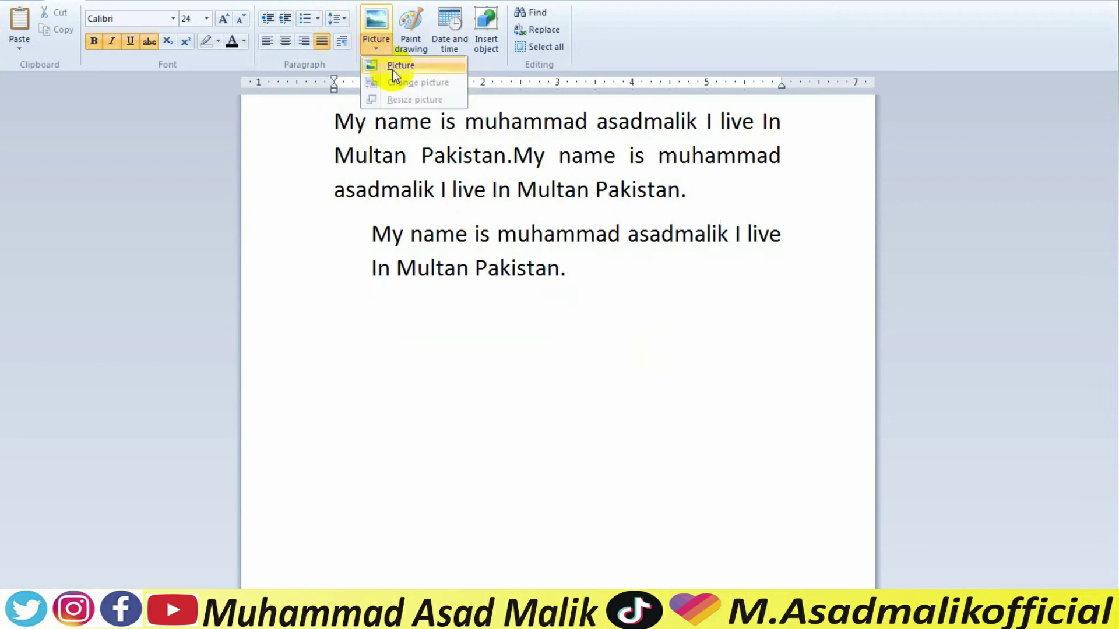
left_click(406, 65)
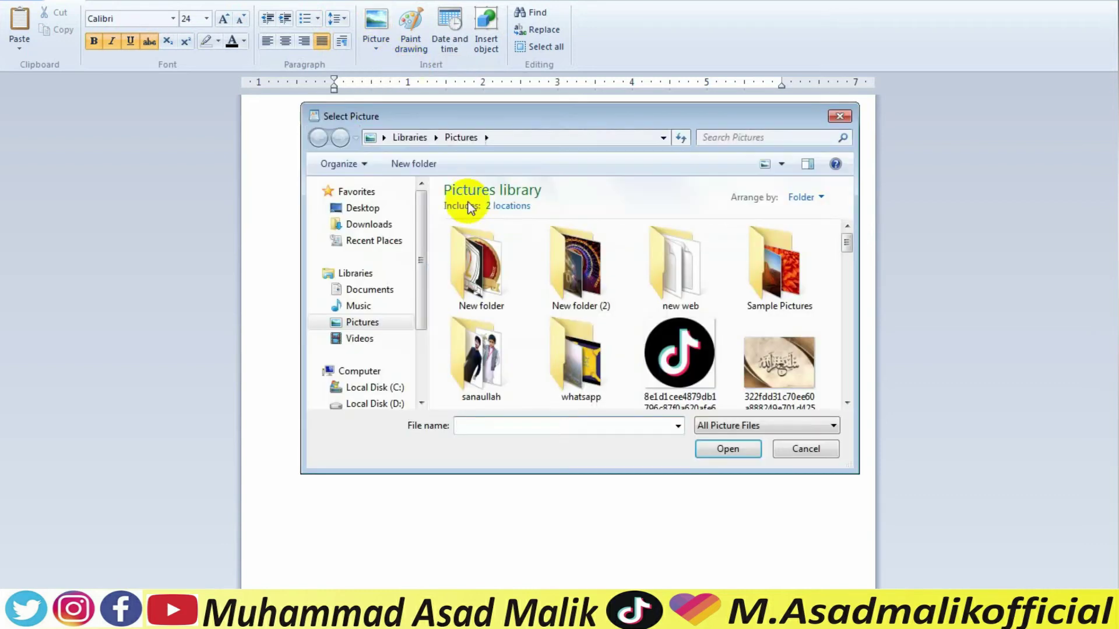
left_click(382, 207)
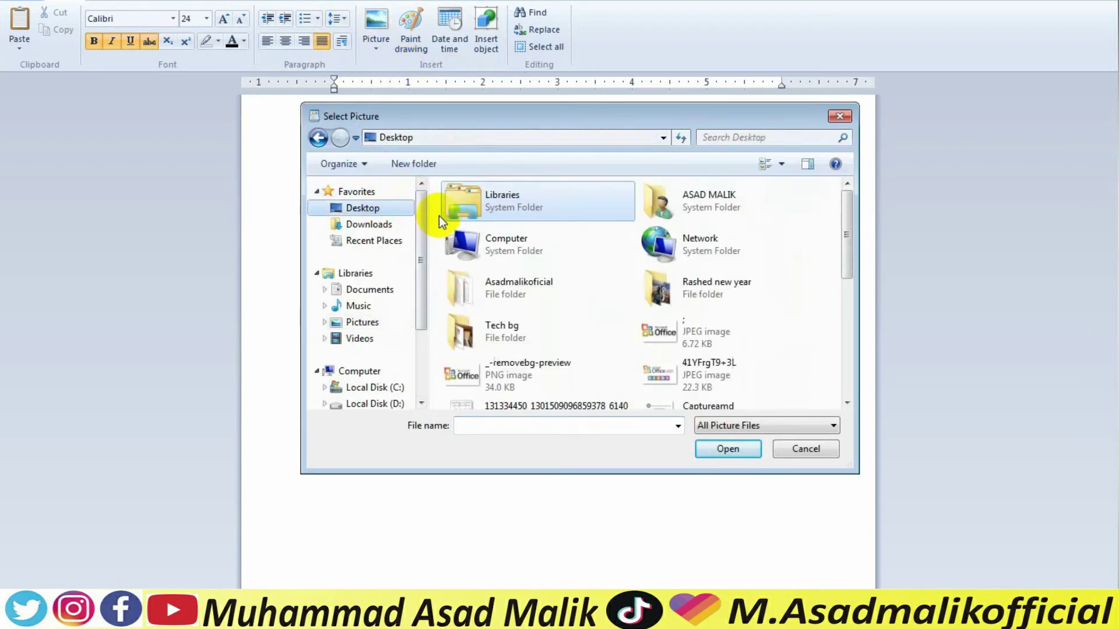
left_click_drag(844, 232, 831, 335)
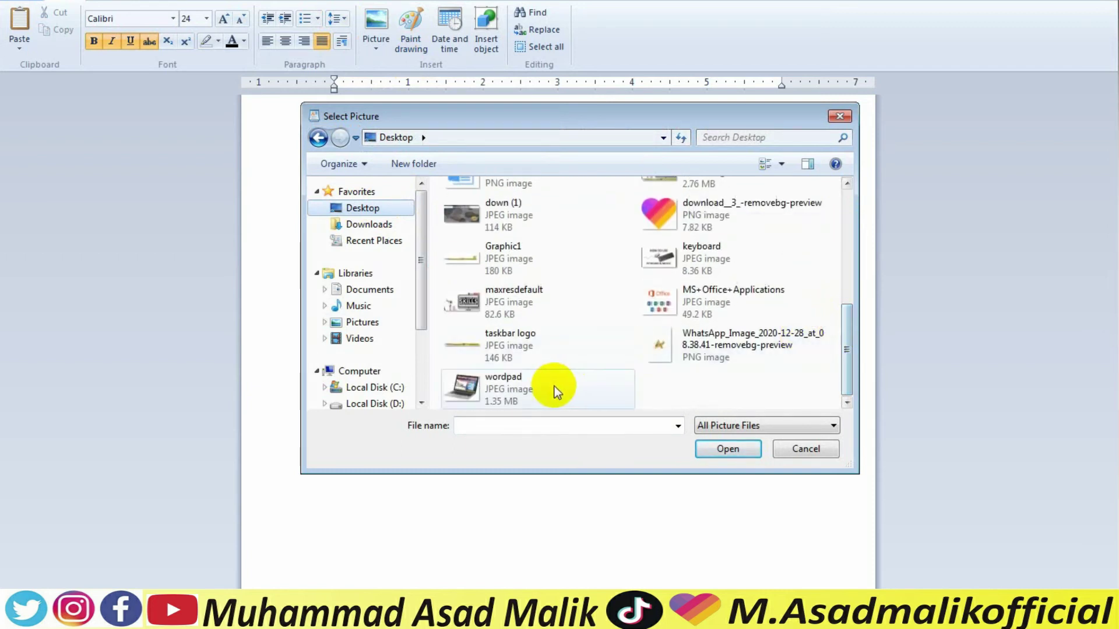
left_click(514, 380)
left_click(721, 448)
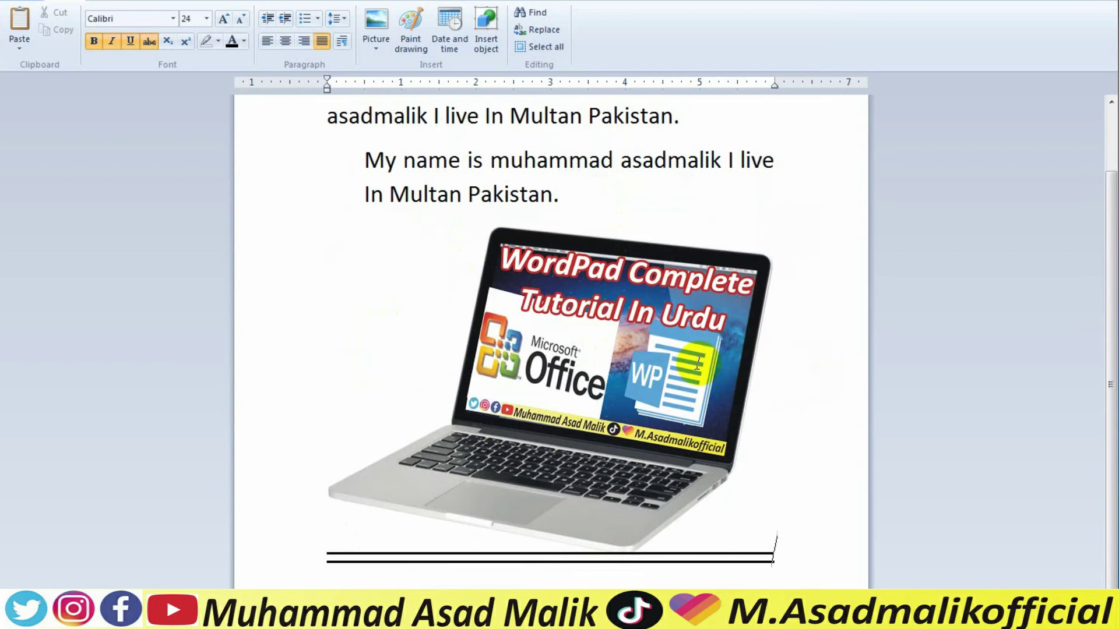
Shrink the inserted laptop picture proportionally to about 4.5 inches wide.
left_click(517, 263)
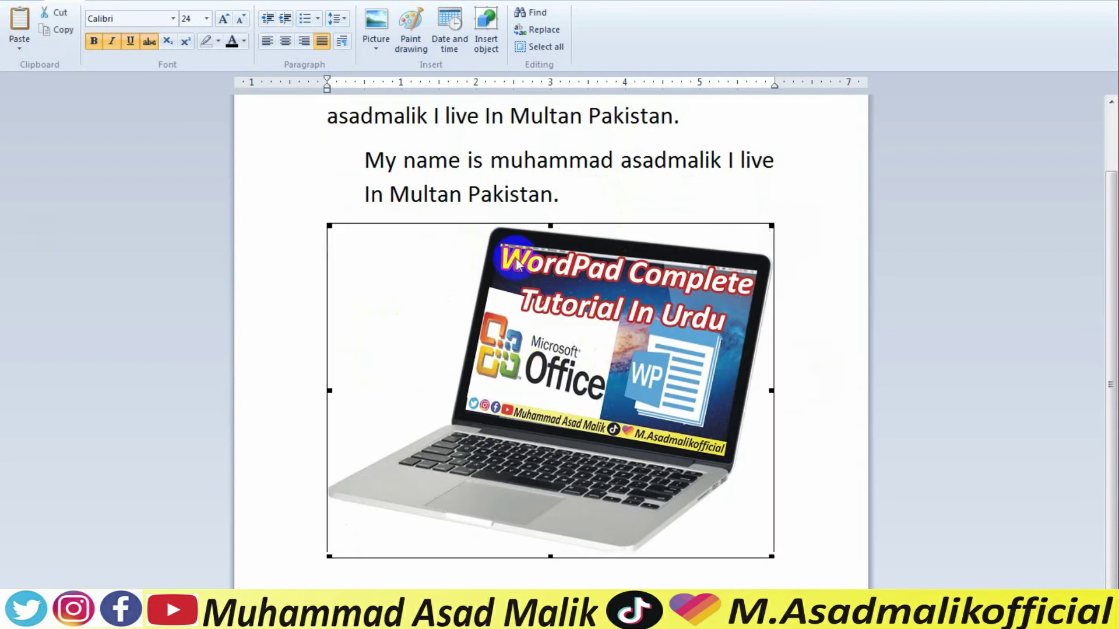
left_click_drag(328, 226, 436, 307)
left_click_drag(337, 295, 332, 287)
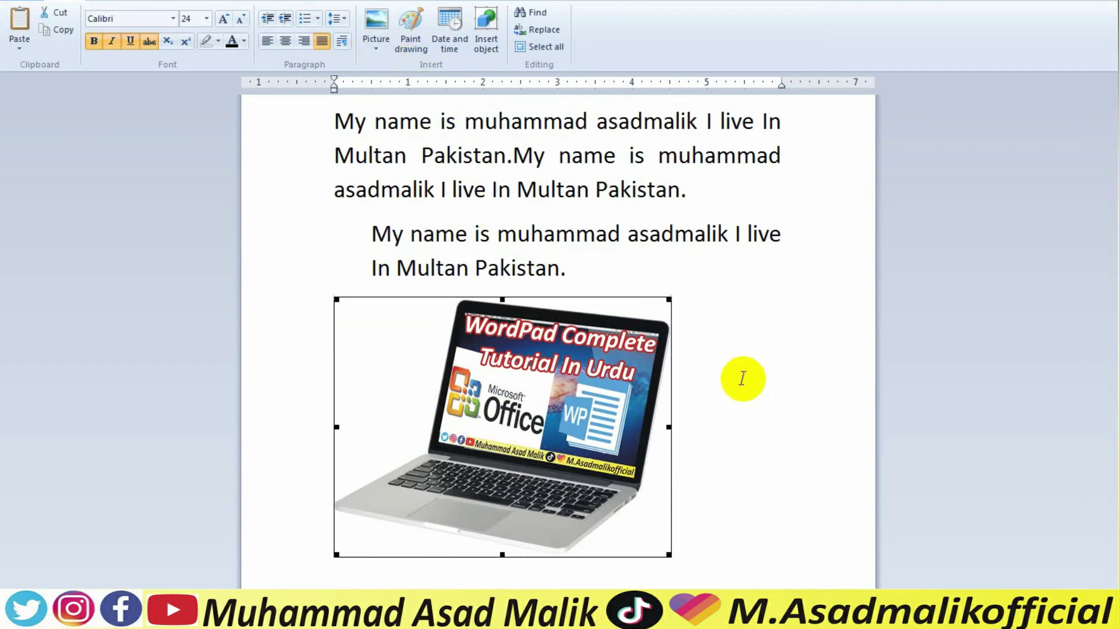
Replace the laptop picture with the Desktop image 41YFrgT9+3L.
left_click(377, 48)
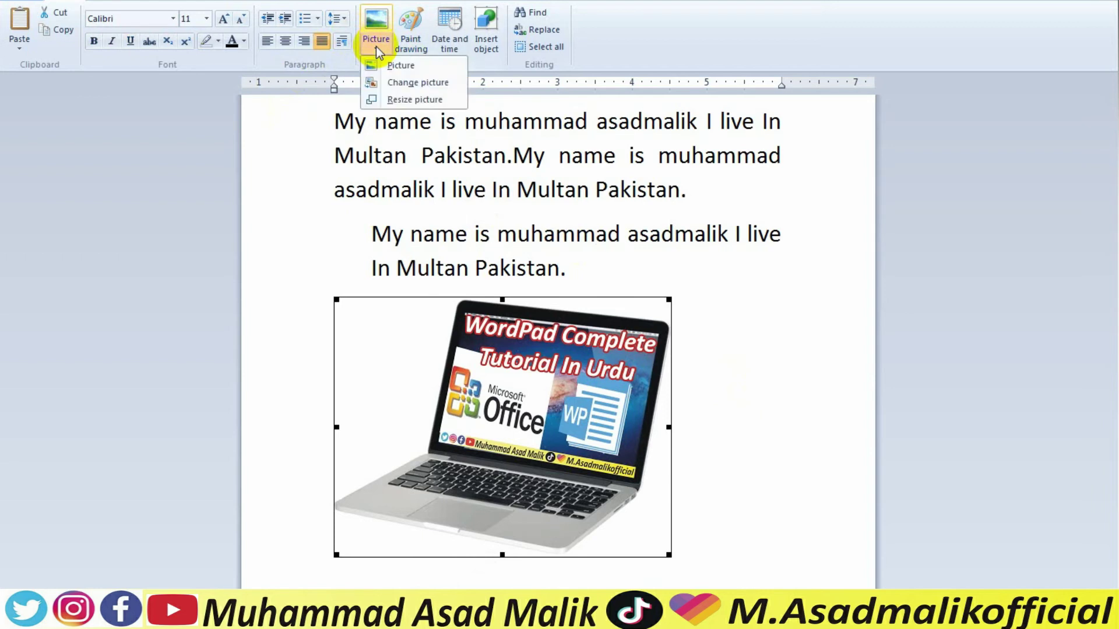
left_click(415, 86)
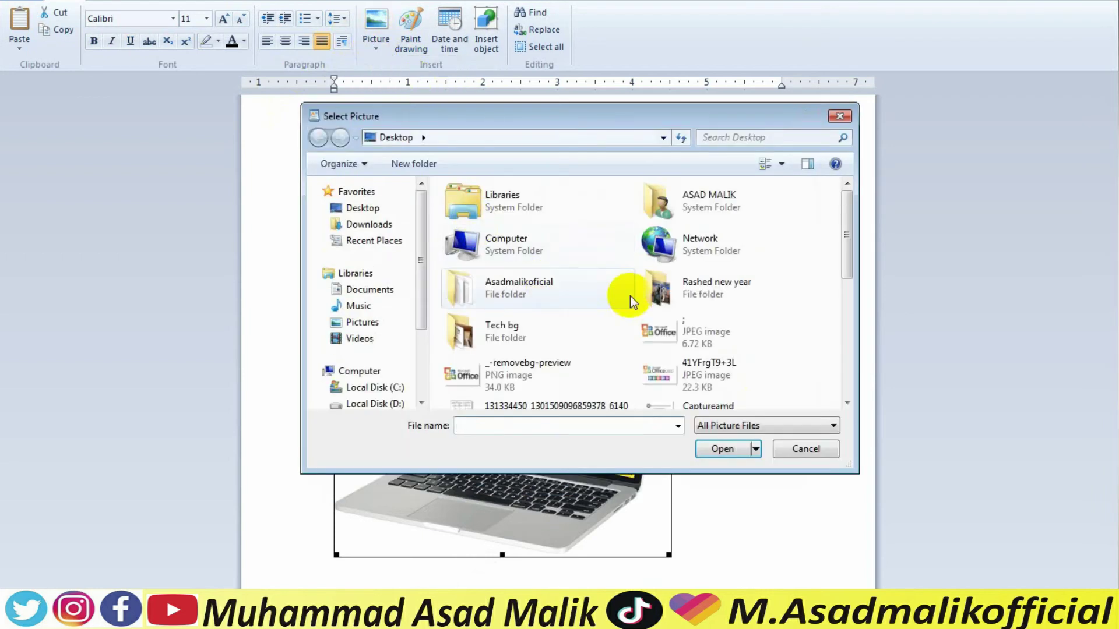
left_click(680, 373)
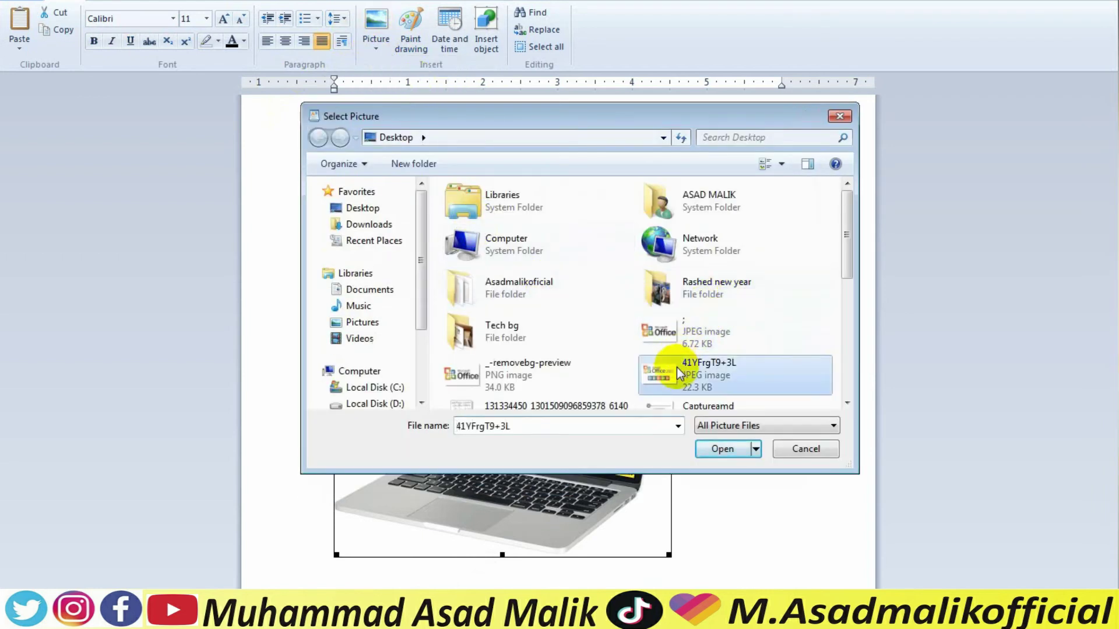
left_click(722, 449)
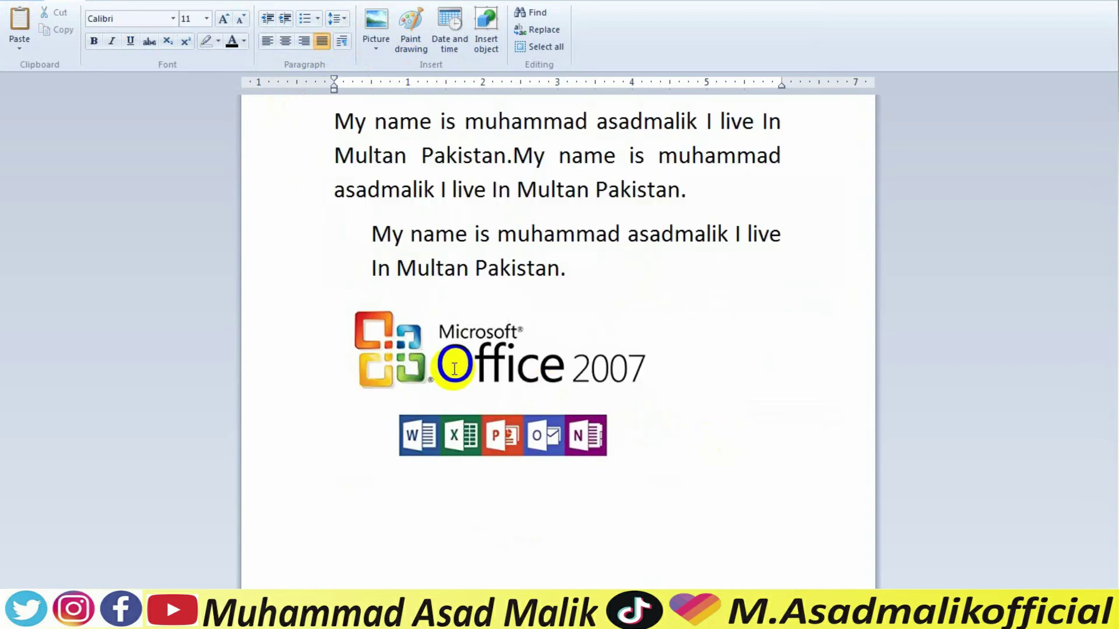
Open the resize settings of the Office 2007 picture and enter a horizontal scale of 100%.
left_click(385, 40)
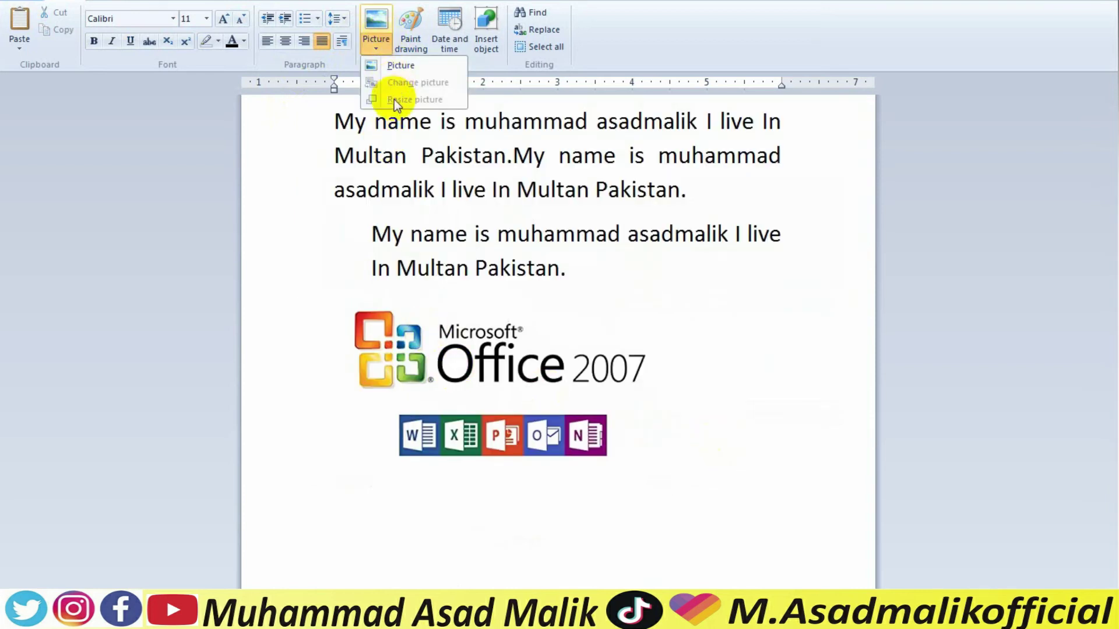
left_click(515, 332)
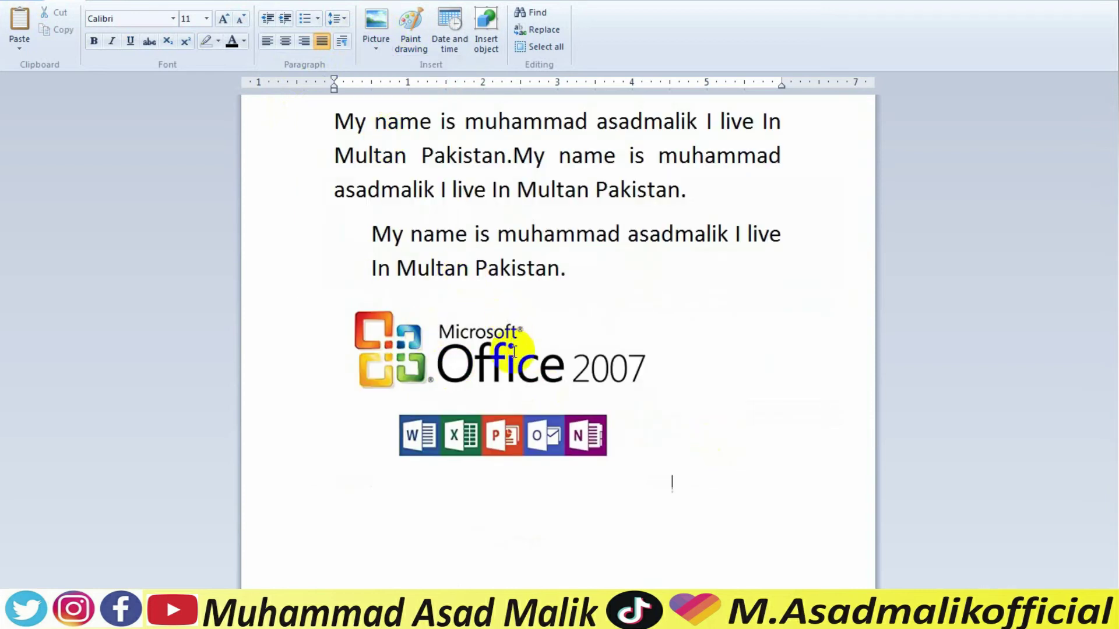
left_click(501, 420)
left_click(376, 44)
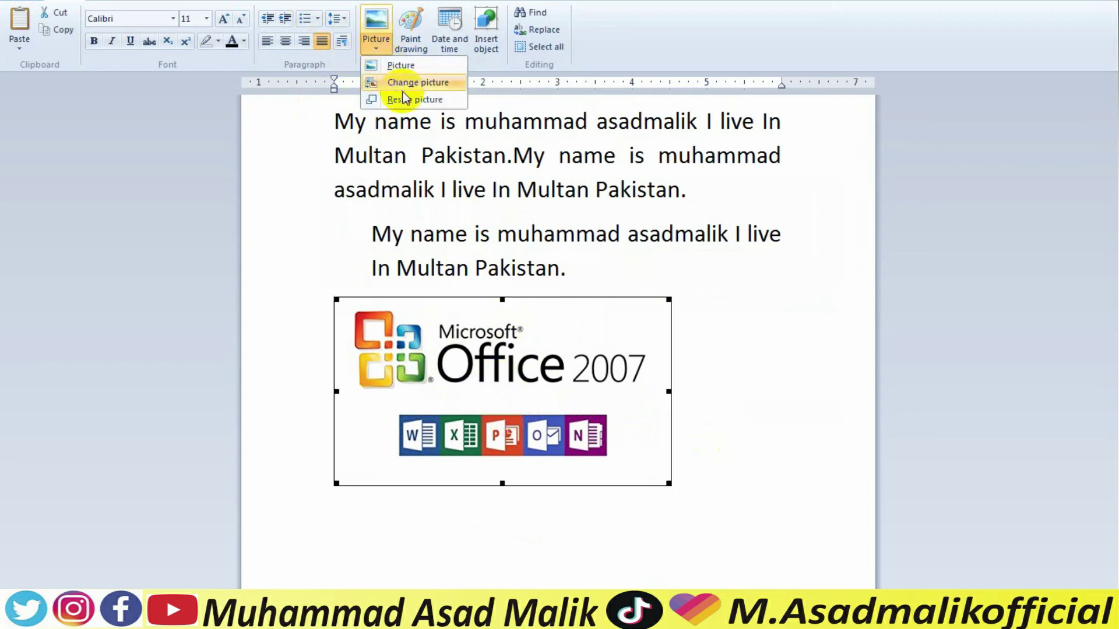
left_click(412, 97)
left_click(181, 131)
key("BackSpace")
type("100")
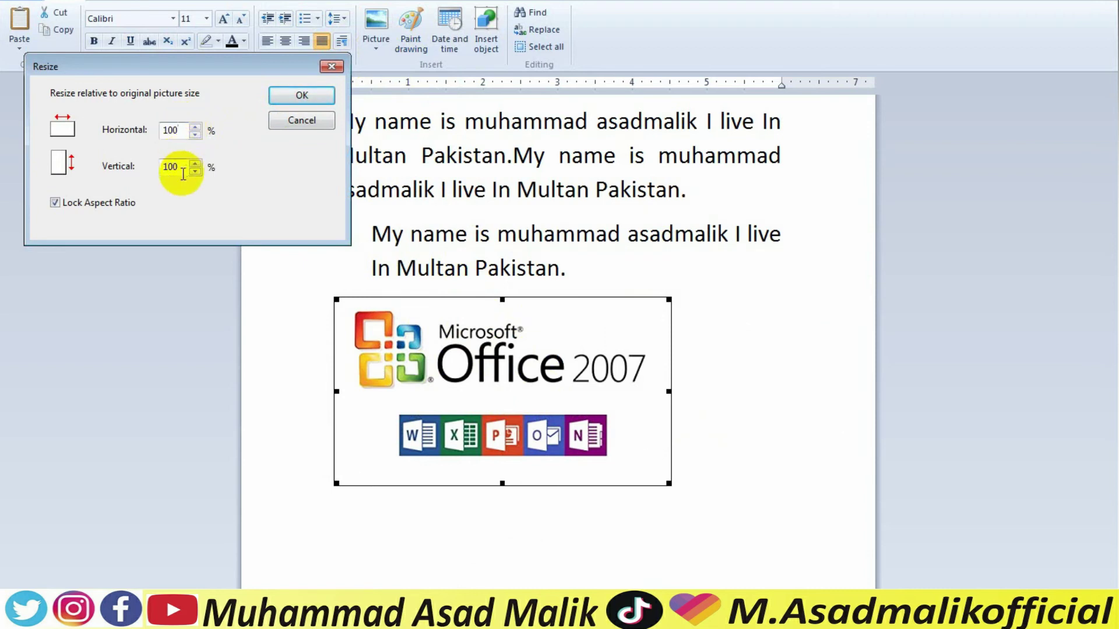
Set the picture's vertical scale to 50% with the aspect ratio locked and apply the resize.
left_click(185, 168)
key("BackSpace")
key("BackSpace")
key("BackSpace")
type("50")
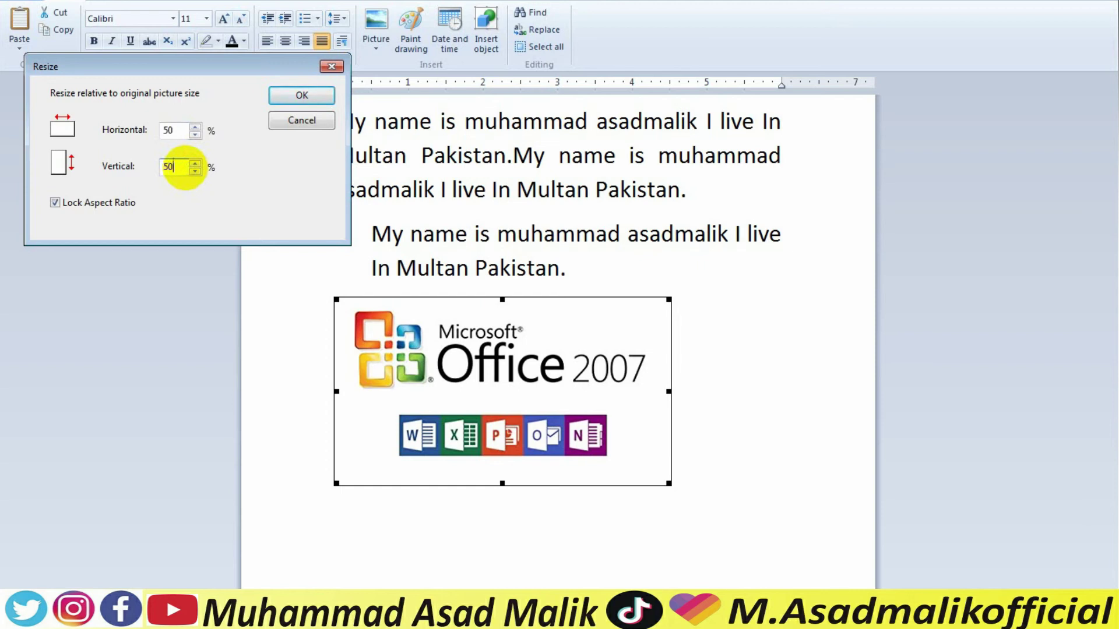
left_click(291, 95)
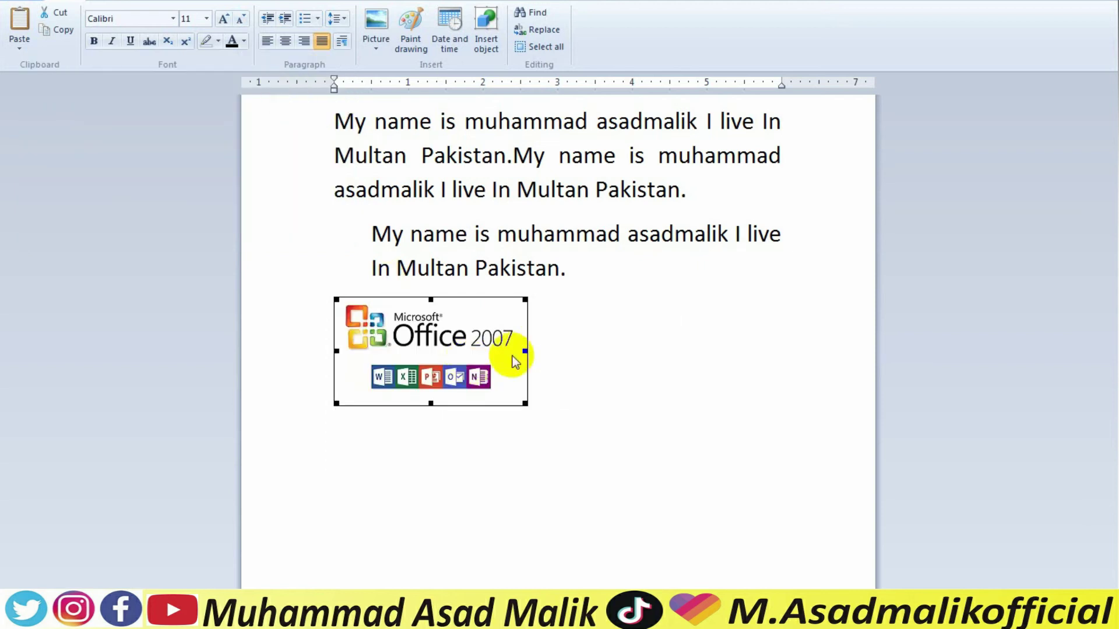
Start a Paint drawing in place of the selected picture, and draw a down arrow about 113 × 137 px before moving it off the canvas.
left_click(415, 29)
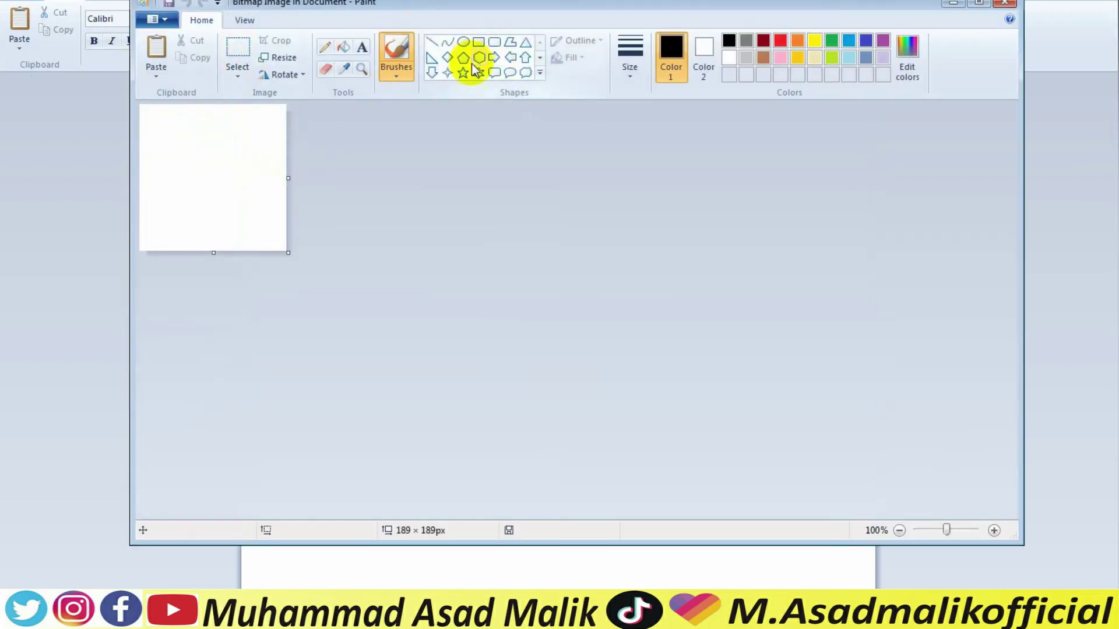
left_click(434, 72)
left_click_drag(173, 128, 262, 234)
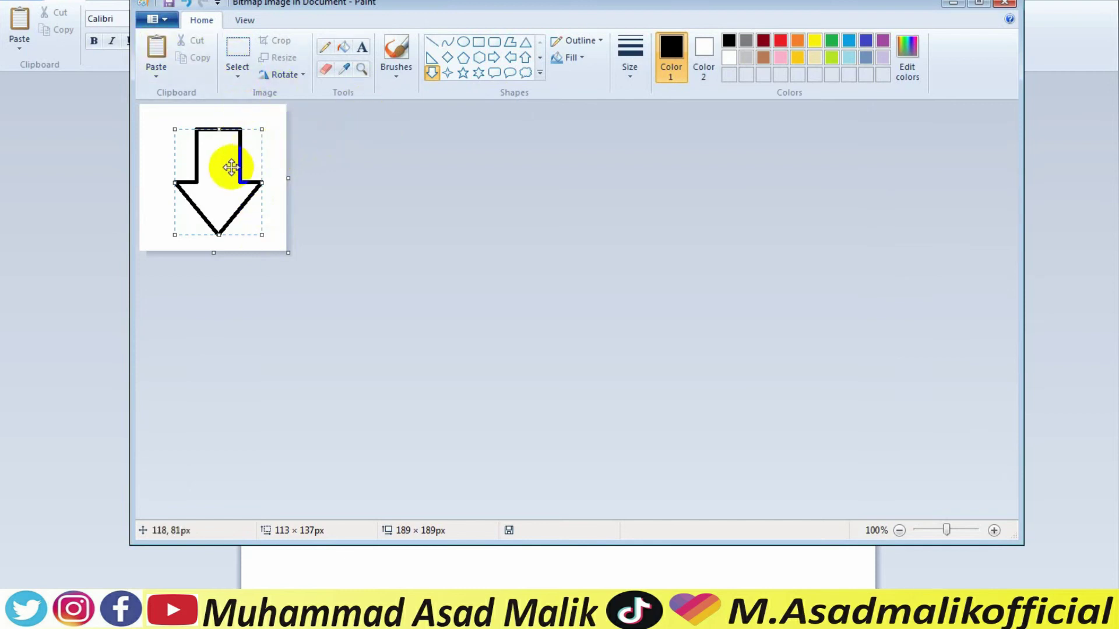
left_click_drag(232, 167, 640, 580)
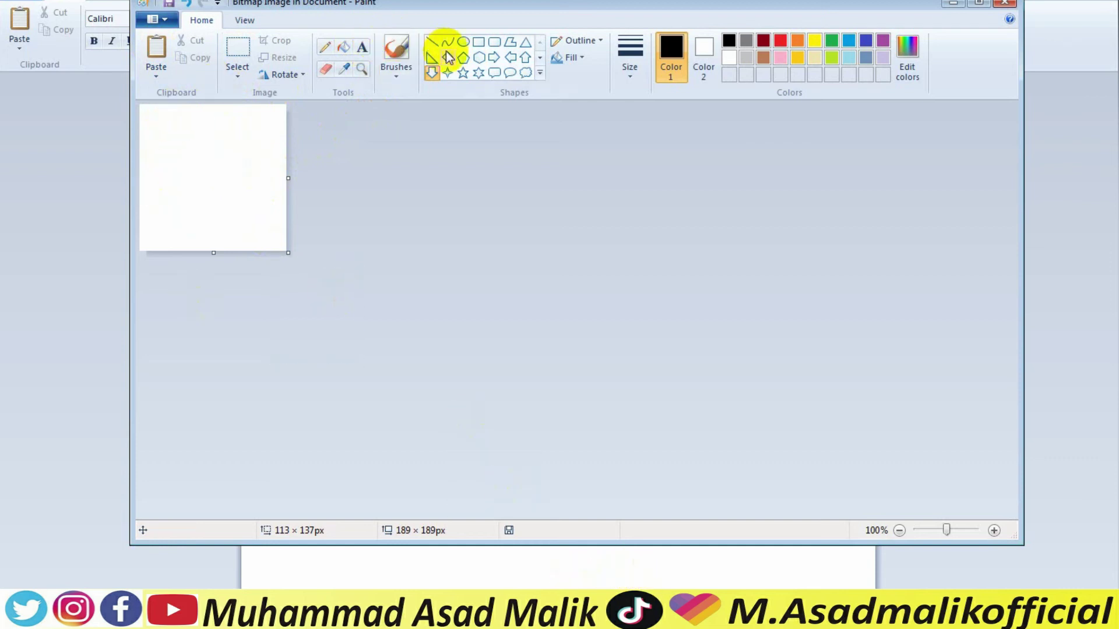
Draw a down arrow about 148 × 114 px on the blank canvas and close Paint to return to the document.
left_click(432, 75)
left_click(178, 143)
left_click_drag(159, 142, 273, 229)
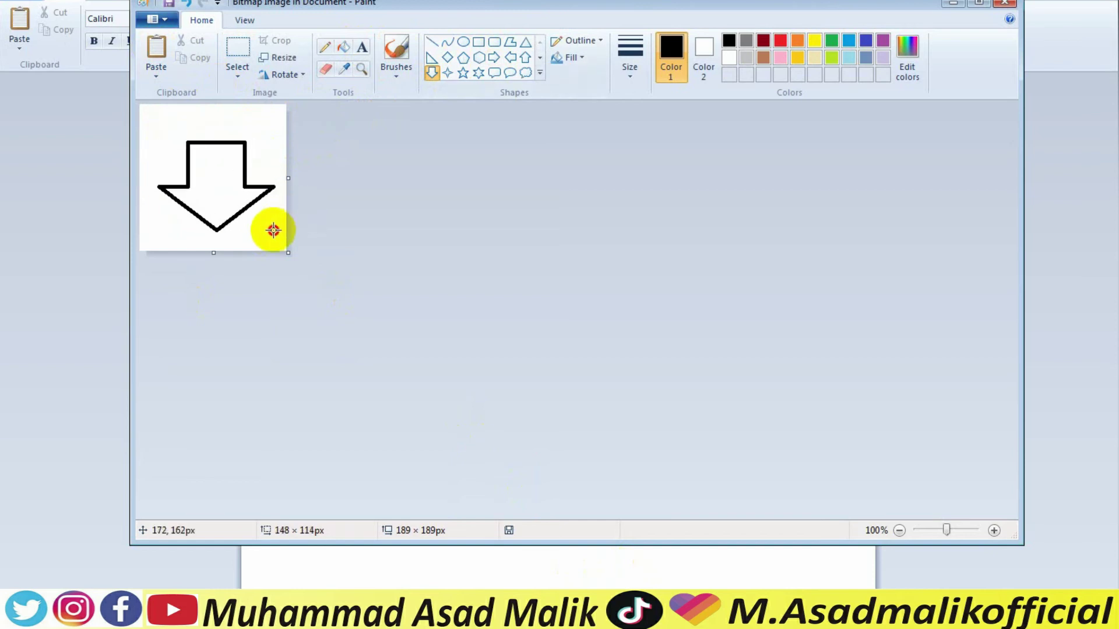
left_click(243, 56)
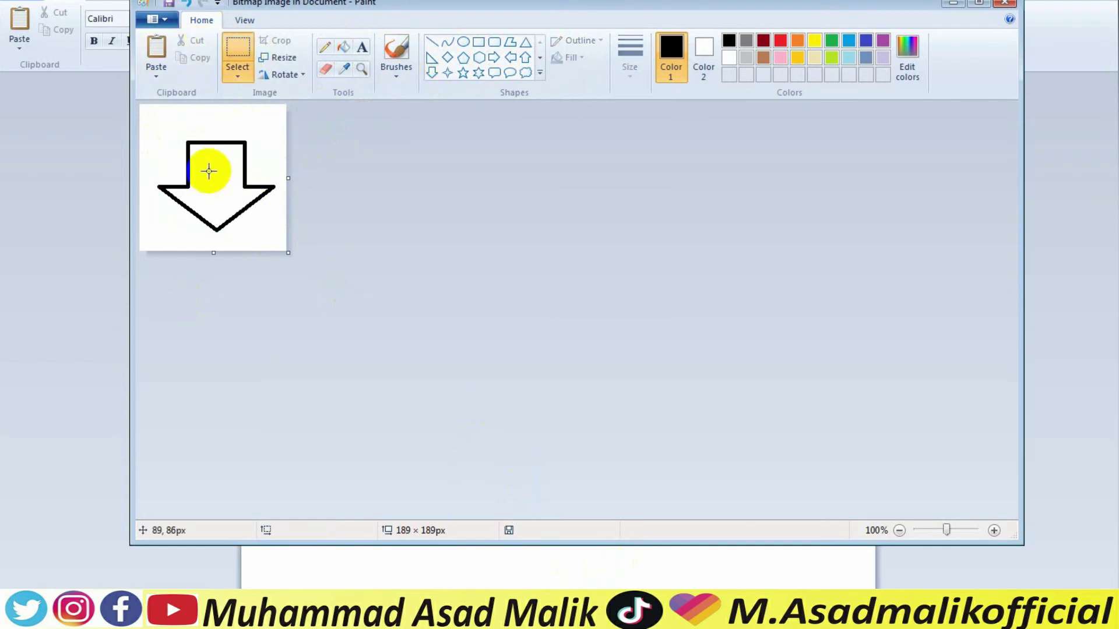
left_click(244, 24)
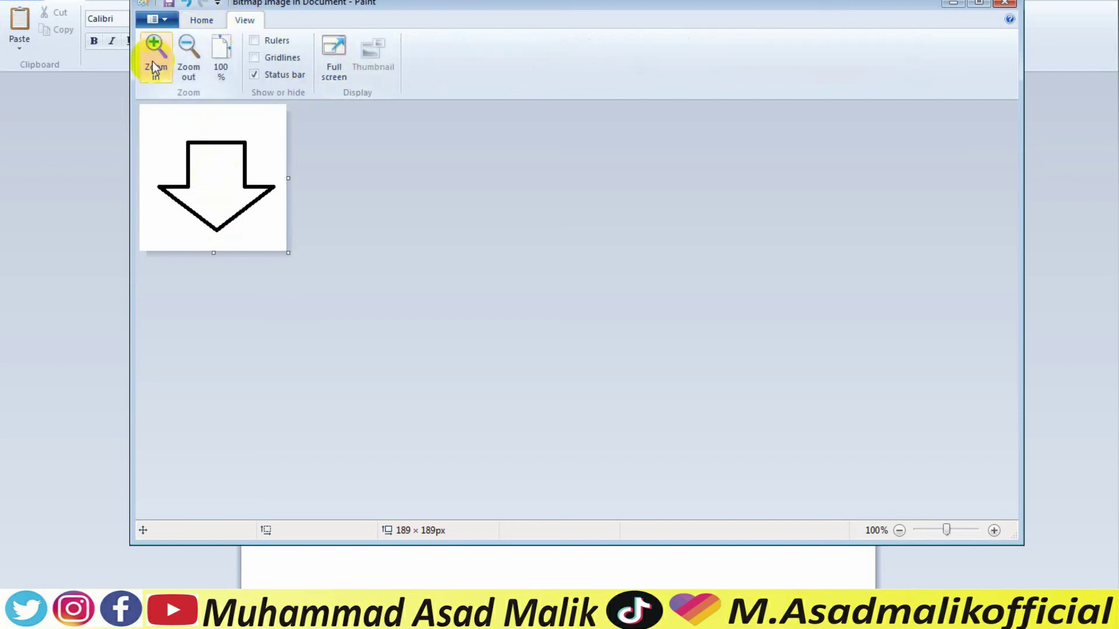
left_click(1004, 5)
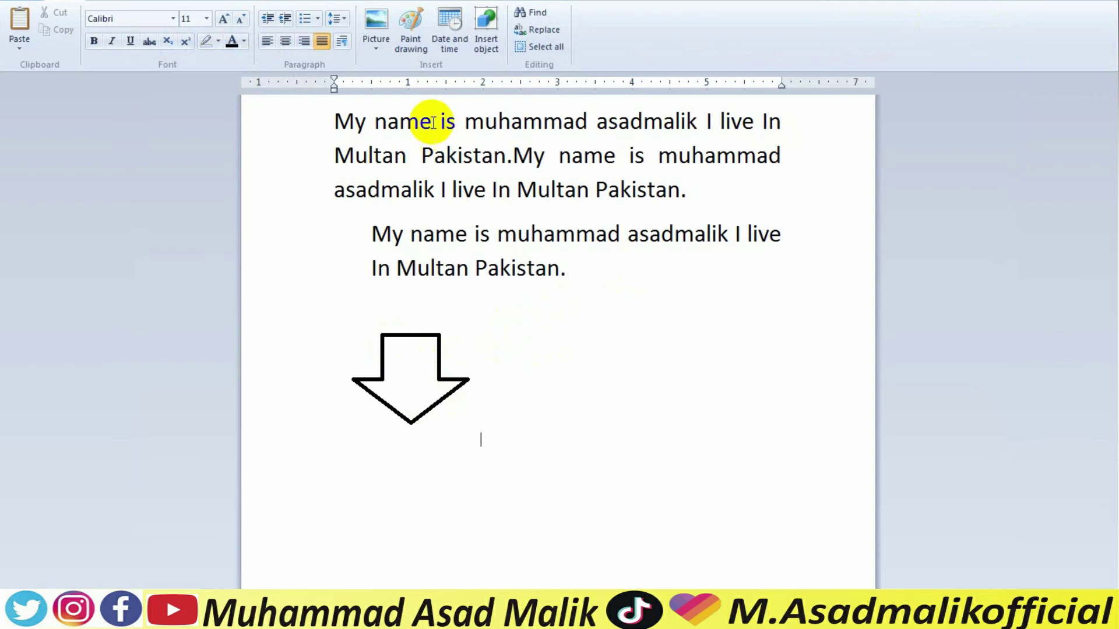
Insert the date in the format "Wednesday, January 13, 2021" after the arrow, followed by a new Adobe Photoshop Image object.
left_click(449, 29)
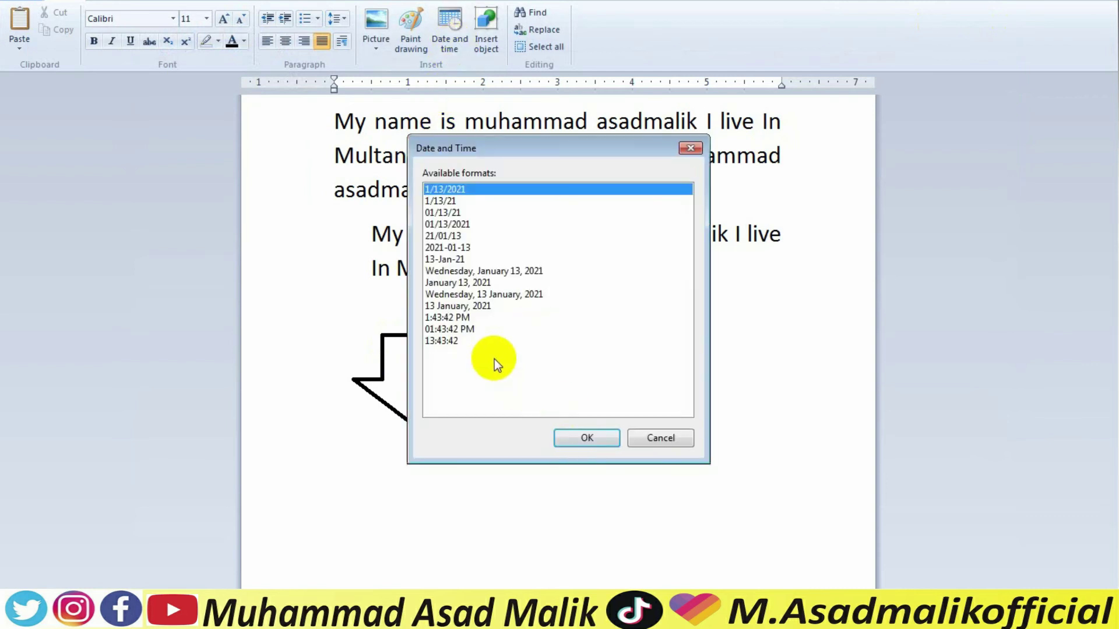
left_click(499, 272)
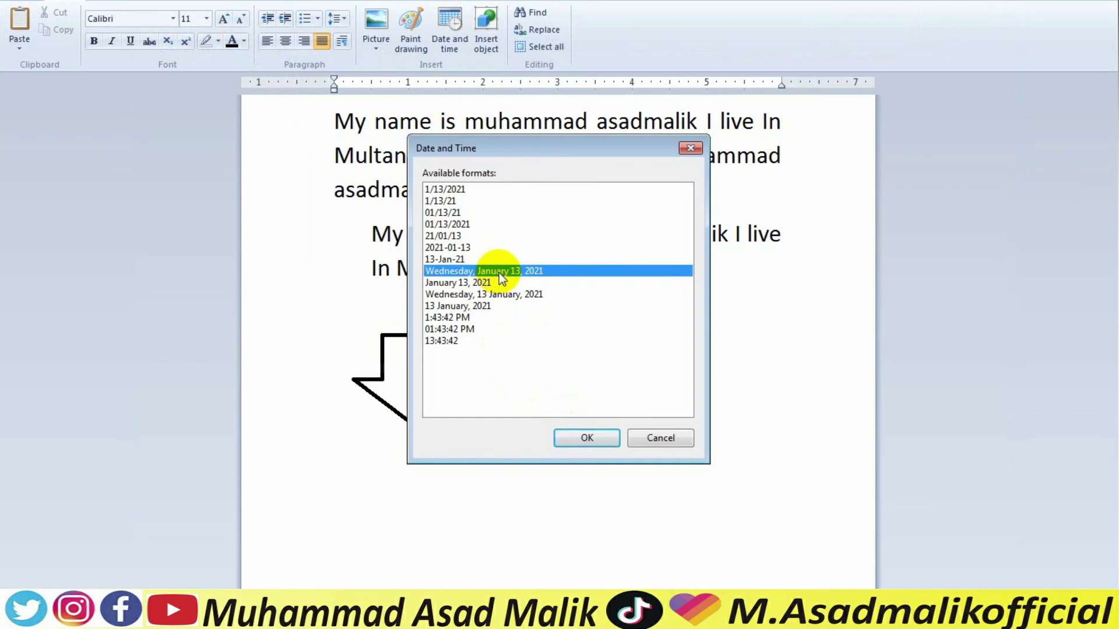
left_click(587, 438)
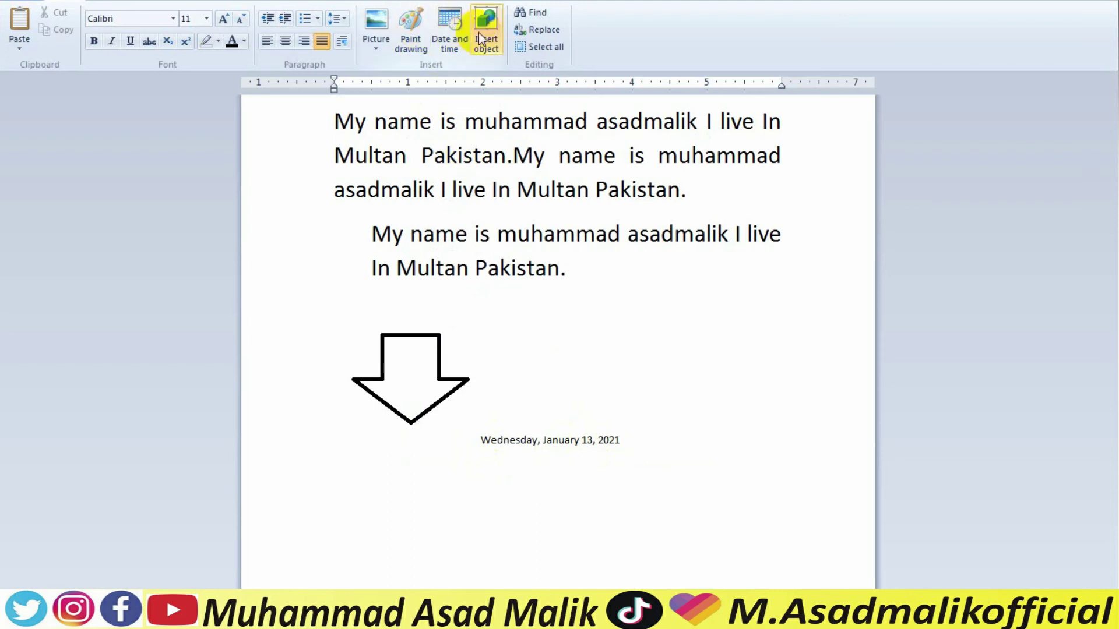
left_click(499, 53)
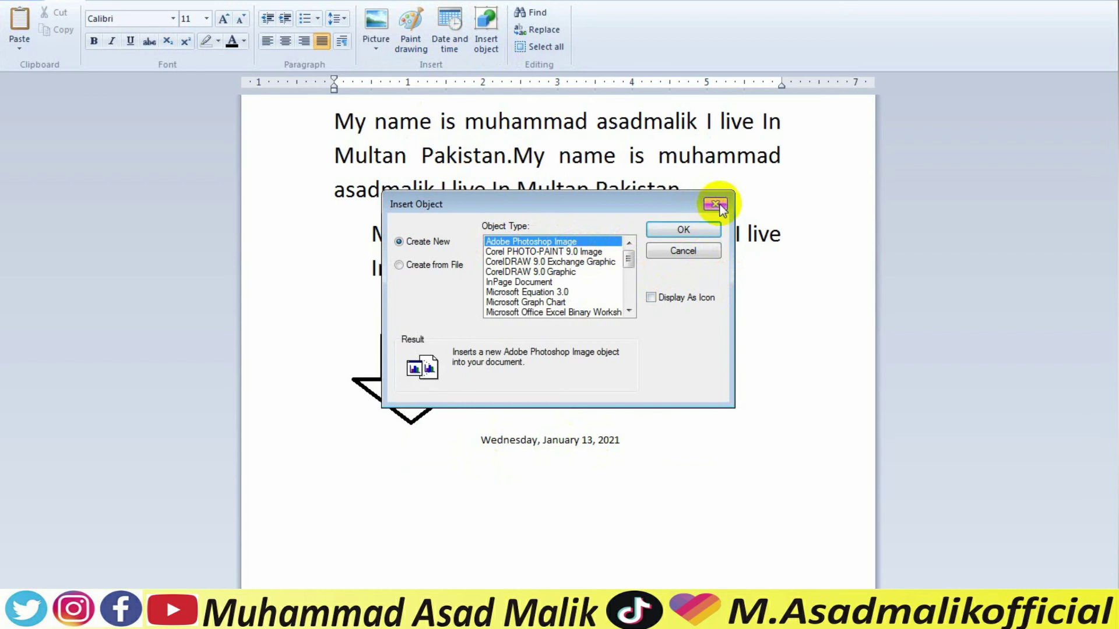
left_click(689, 230)
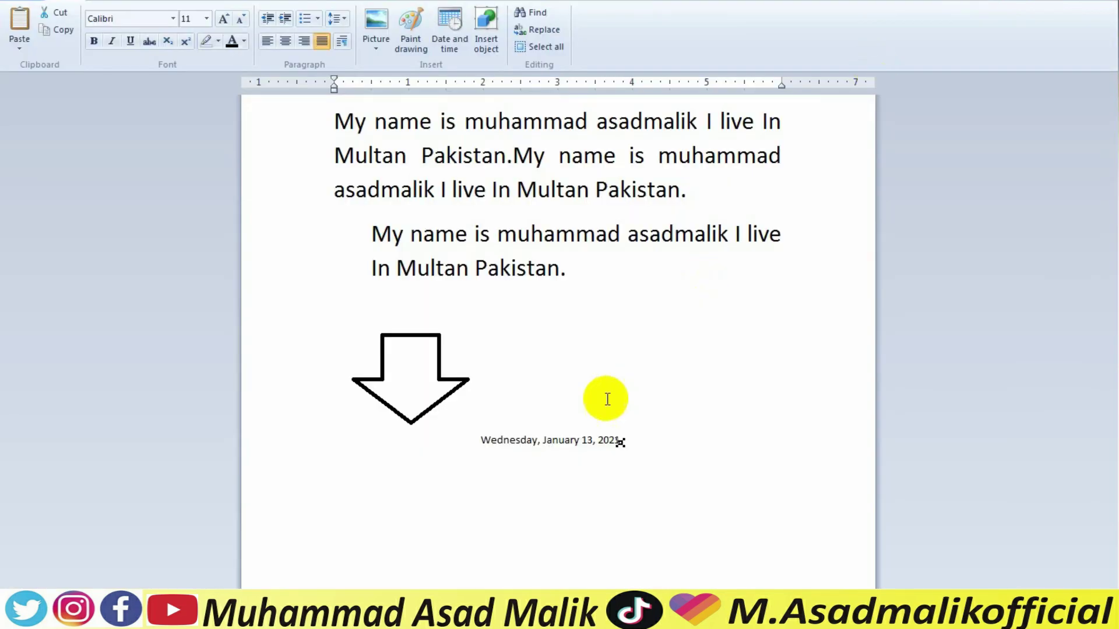
Search the document for "is", matching whole words only, and go through its occurrences.
left_click(534, 13)
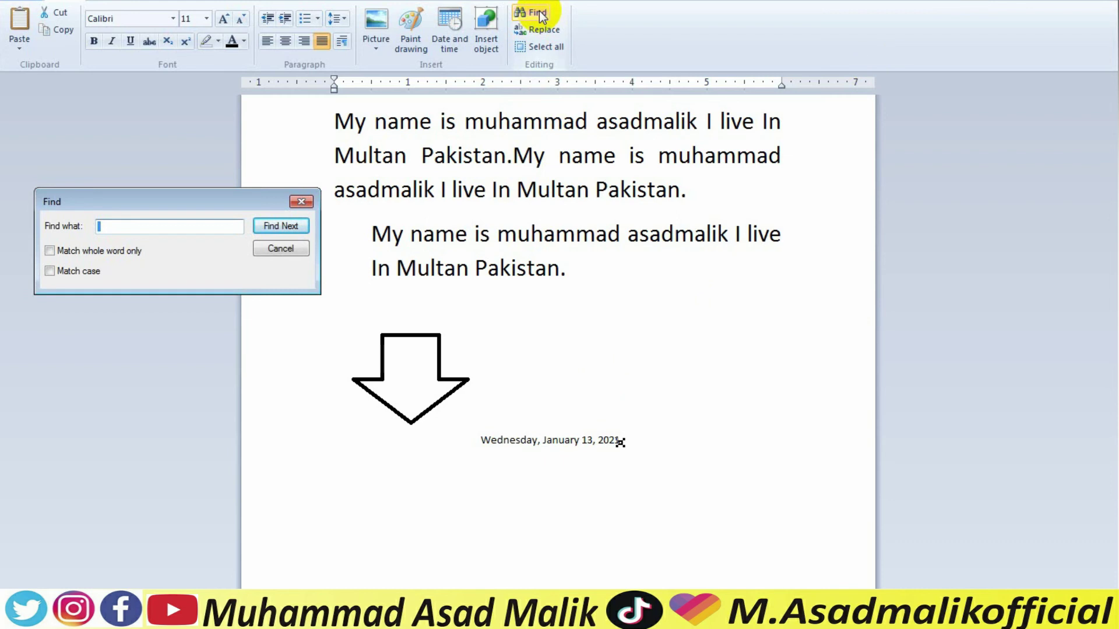
type("is")
left_click(282, 228)
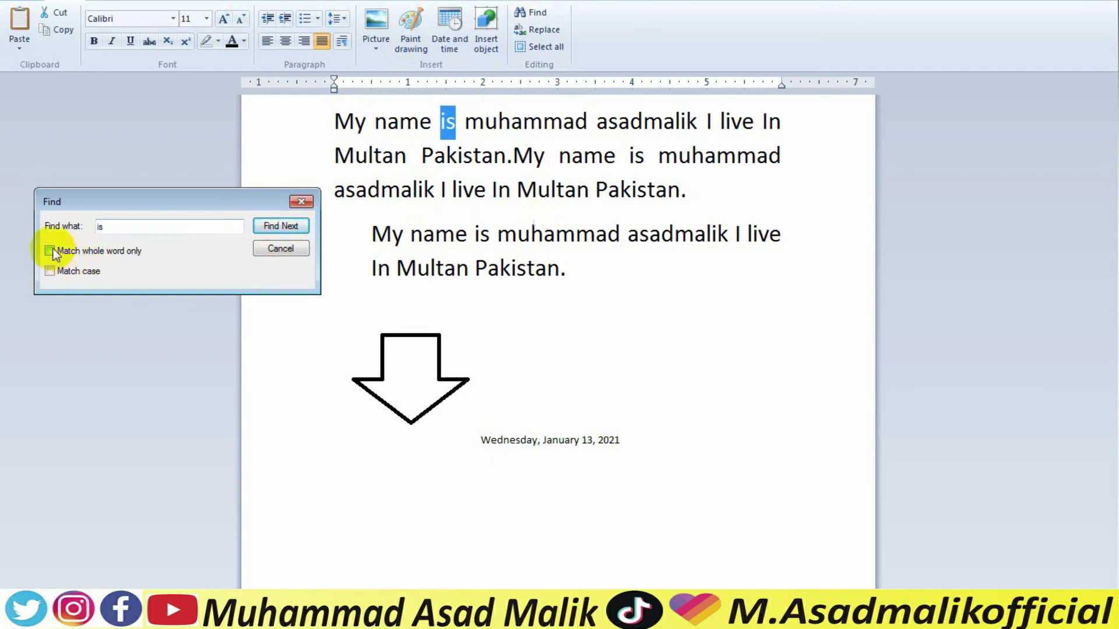
left_click(289, 223)
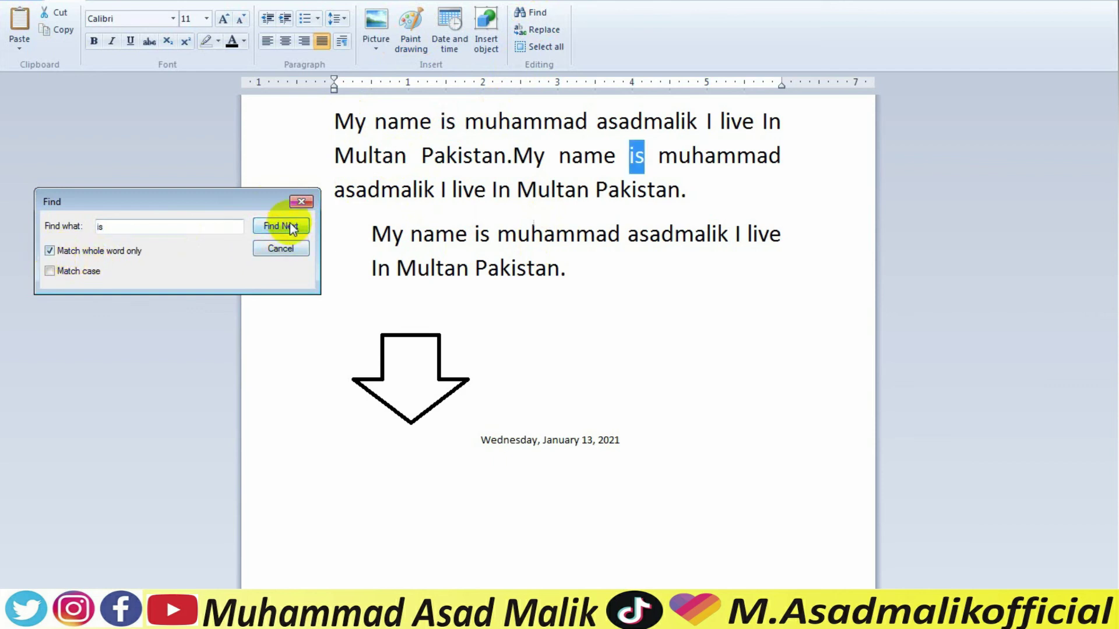
left_click(279, 228)
left_click(279, 227)
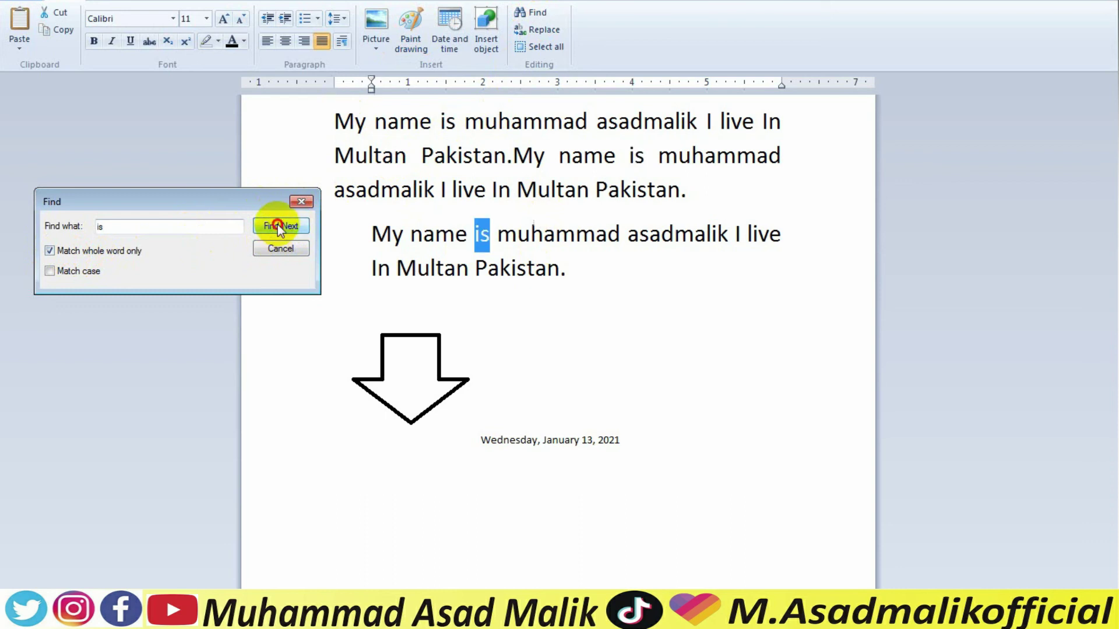
left_click(274, 282)
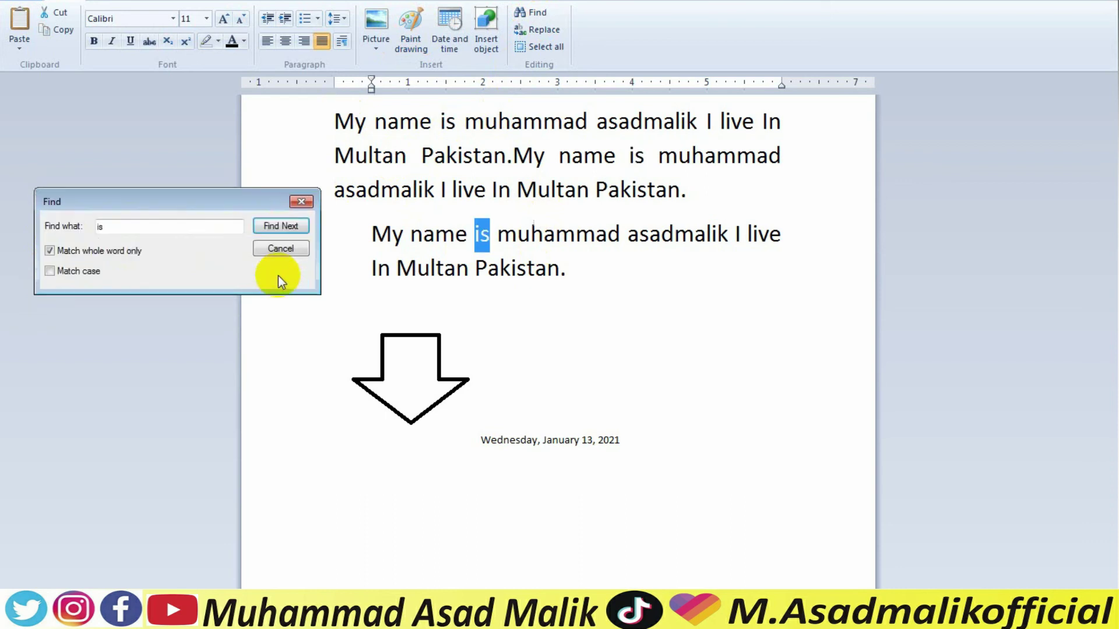
left_click(301, 202)
Try to replace the whole word "it" with an empty replacement, first singly and across the whole document.
left_click(545, 31)
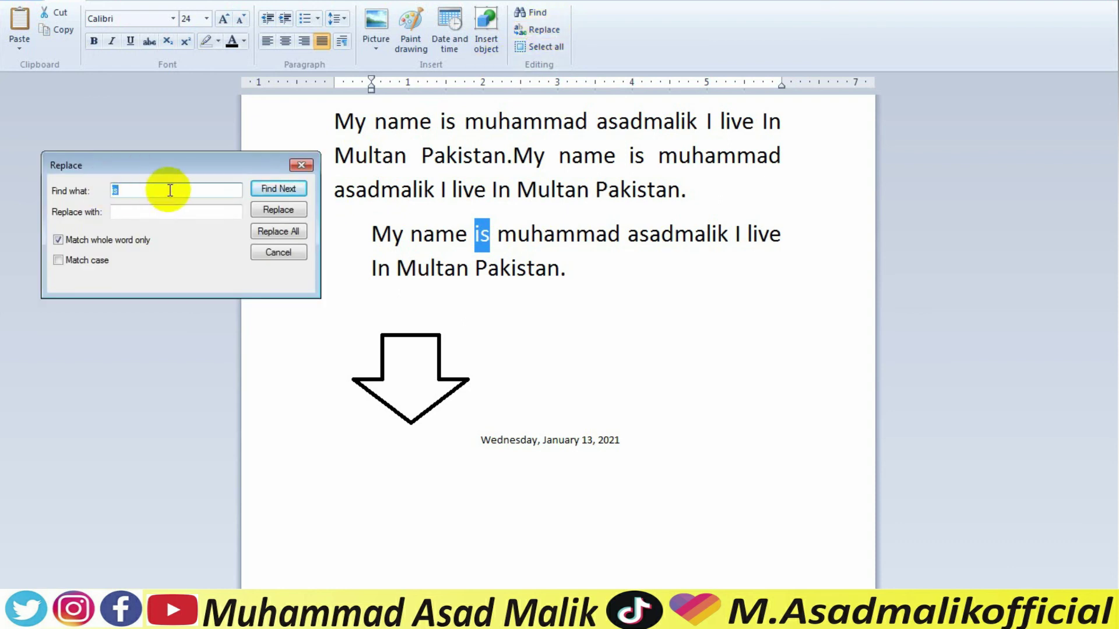
type("i")
key("Return")
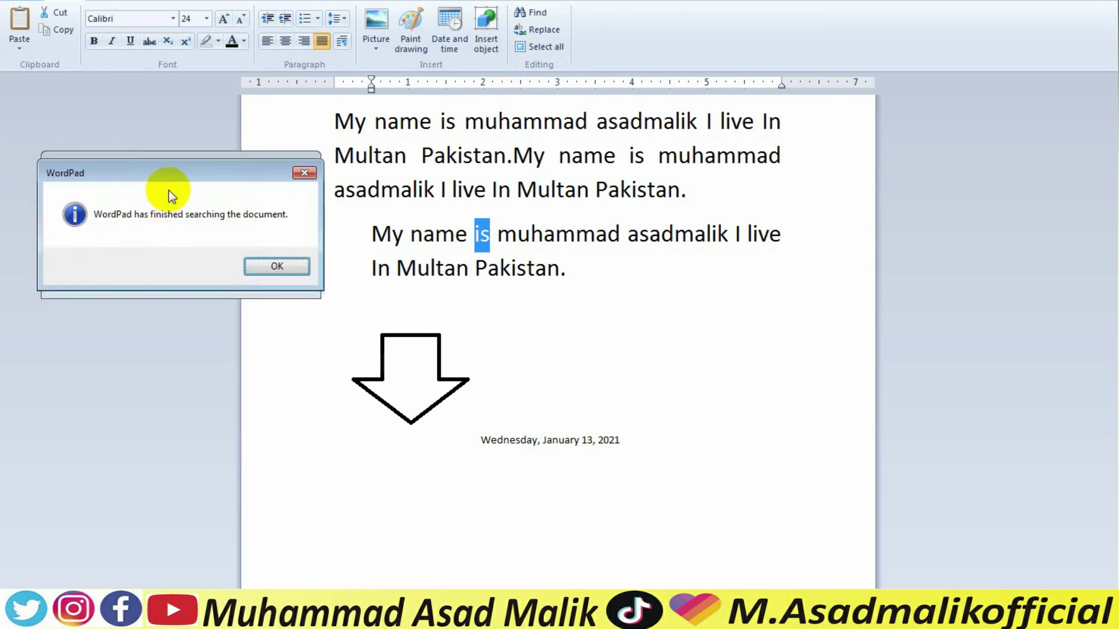
left_click(273, 267)
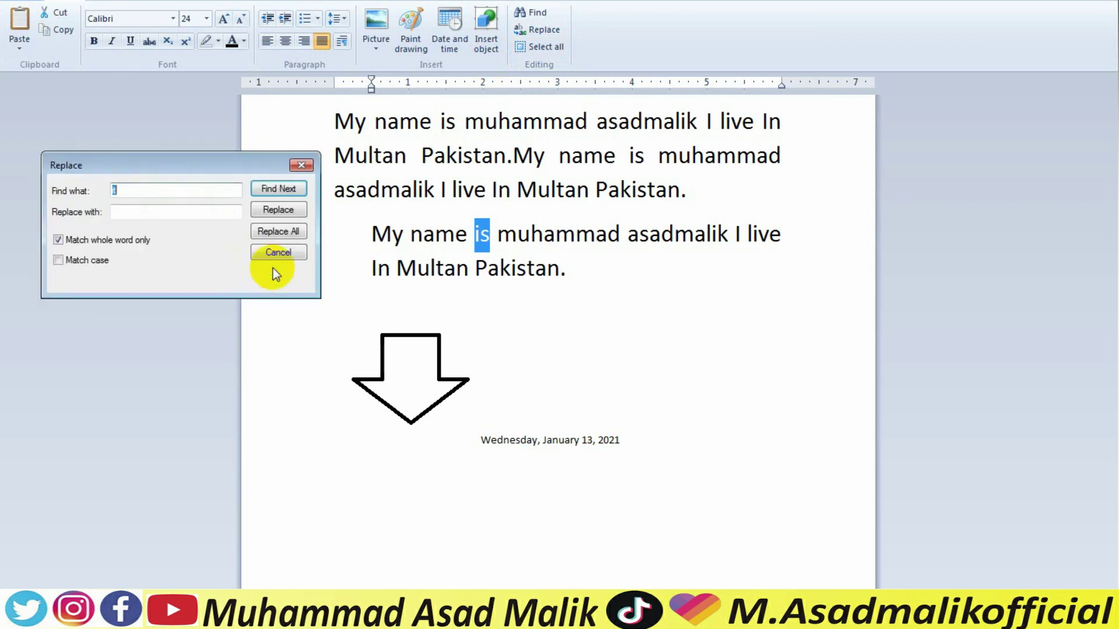
left_click(282, 210)
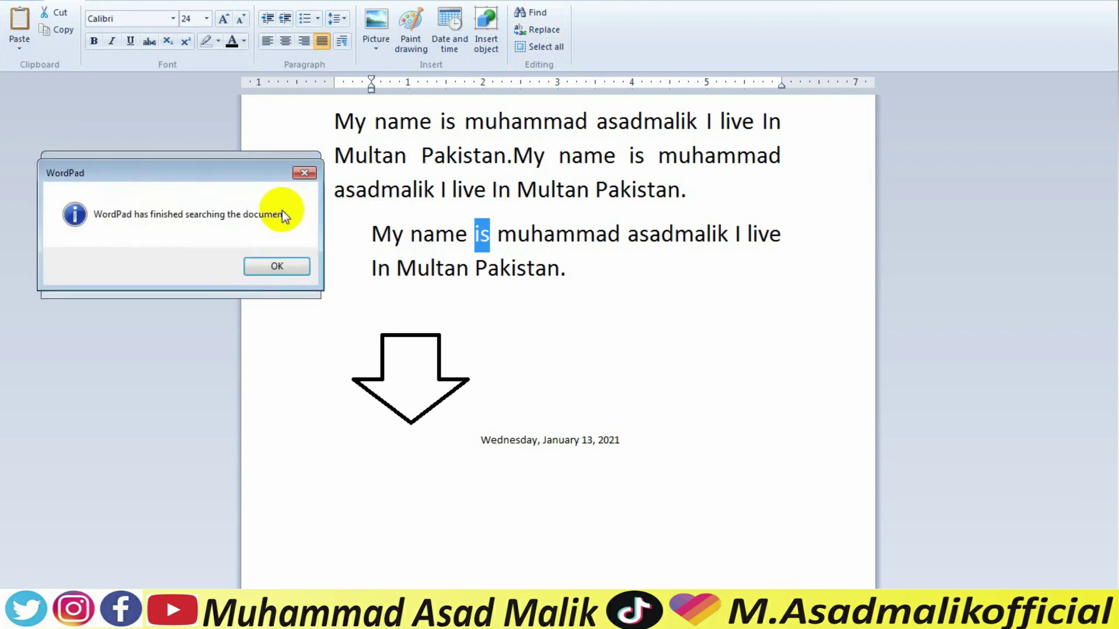
left_click(273, 268)
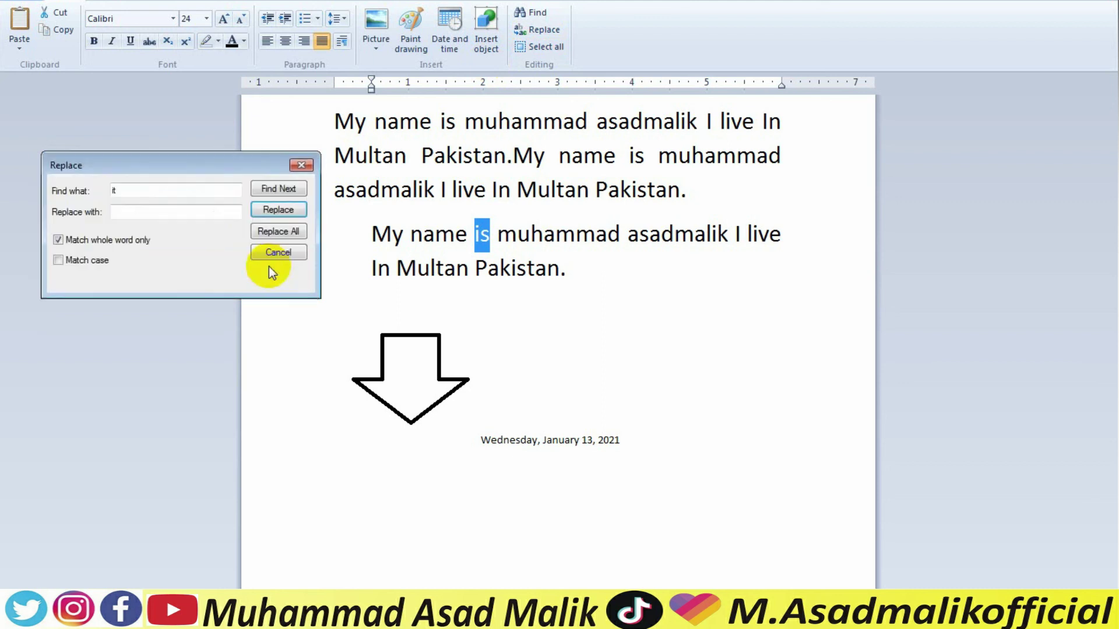
left_click(288, 231)
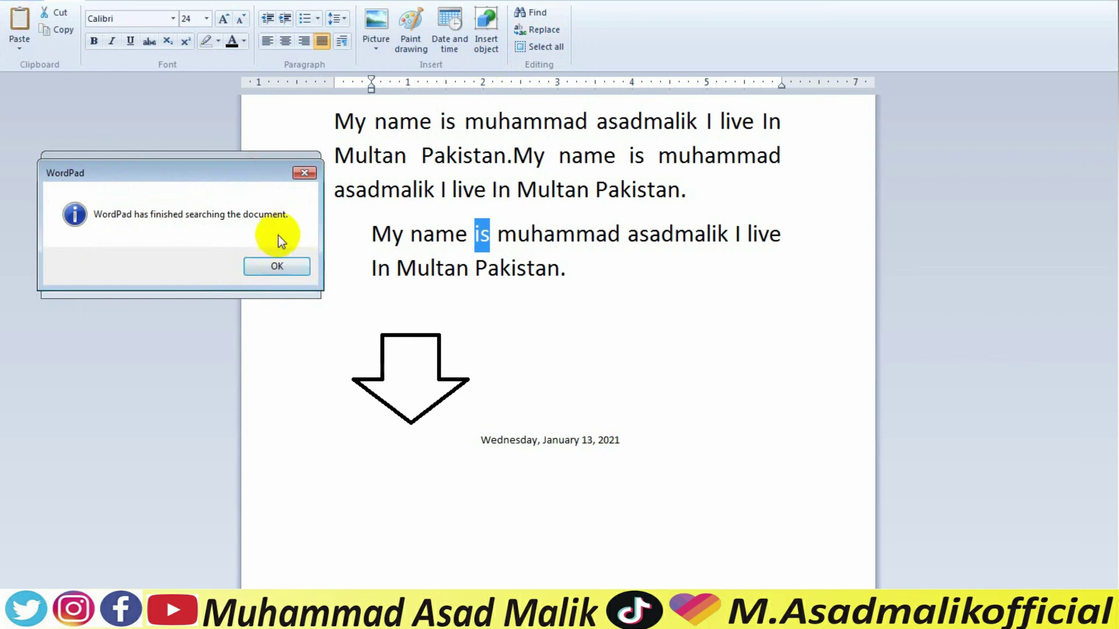
left_click(303, 173)
left_click(302, 167)
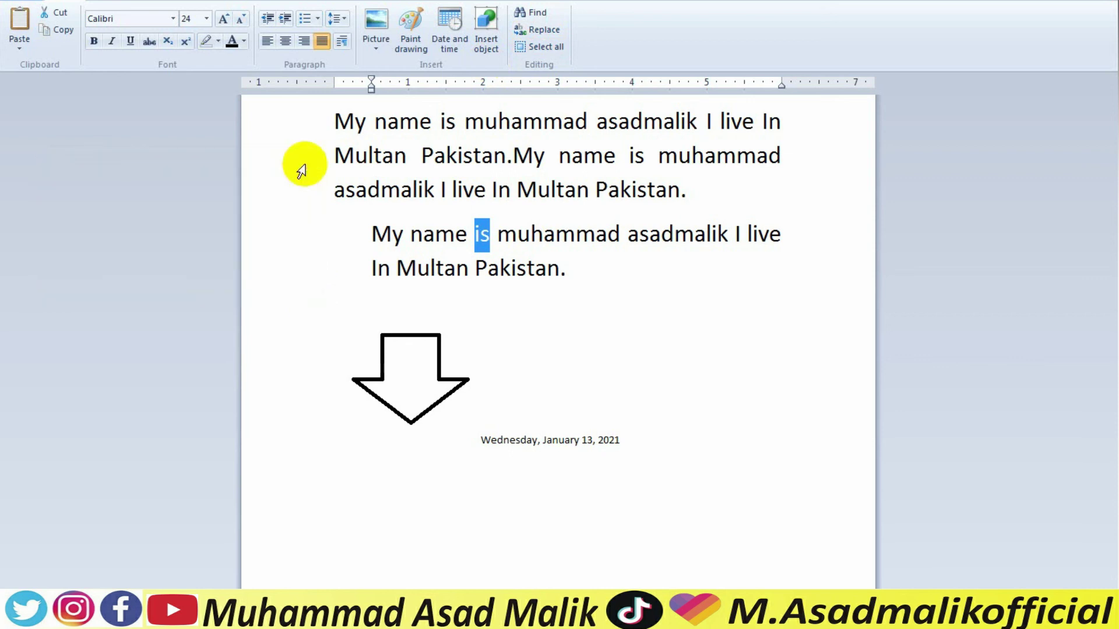
Replace each whole-word occurrence of "is" in the document with "it", one at a time, and close the replacement dialog.
left_click(492, 233)
left_click(603, 299)
left_click(540, 29)
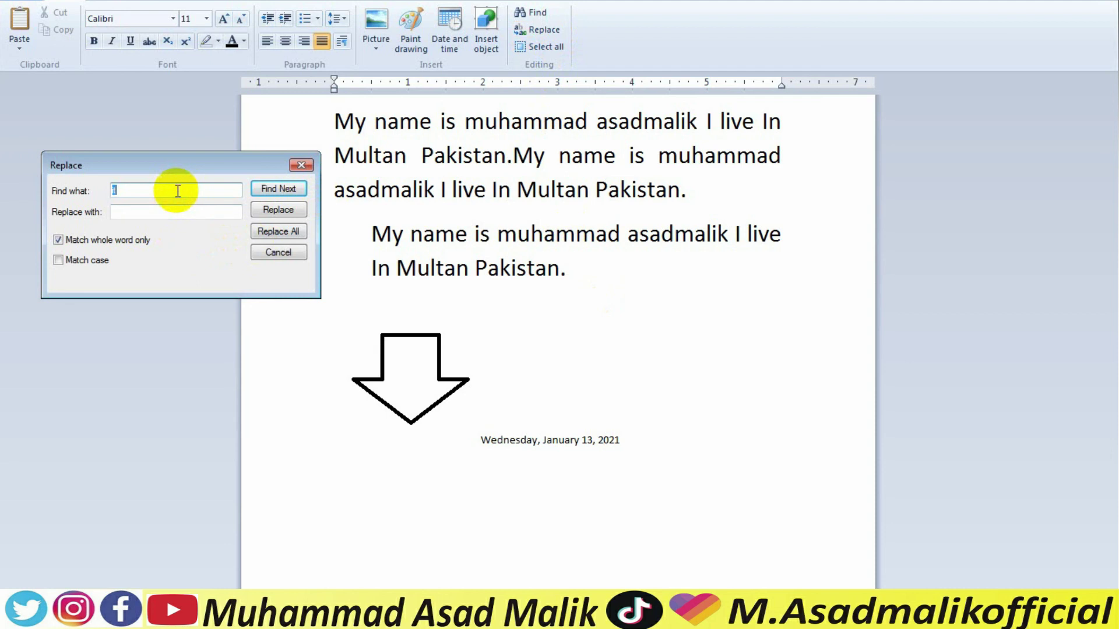
key("BackSpace")
type("is")
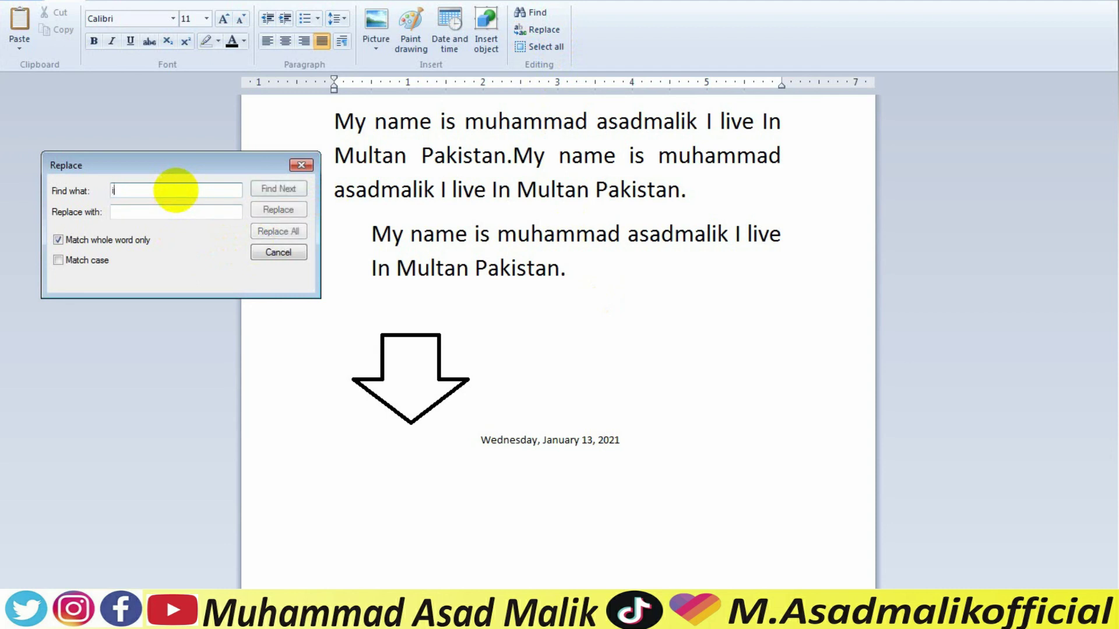
left_click(166, 211)
type("it")
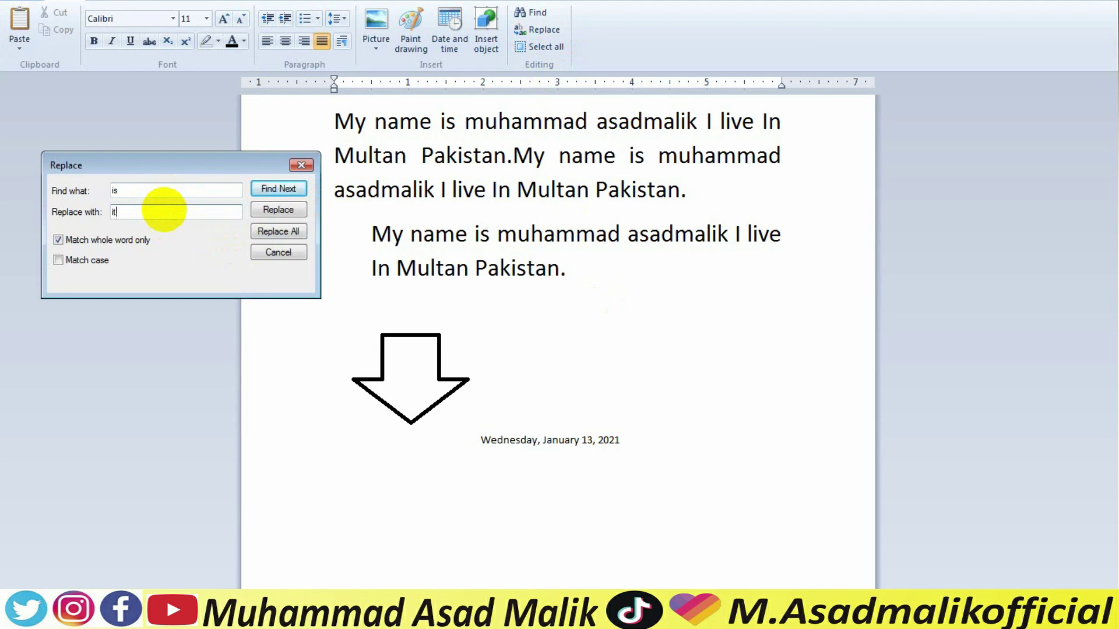
left_click(278, 210)
left_click(278, 209)
left_click(281, 212)
left_click(282, 212)
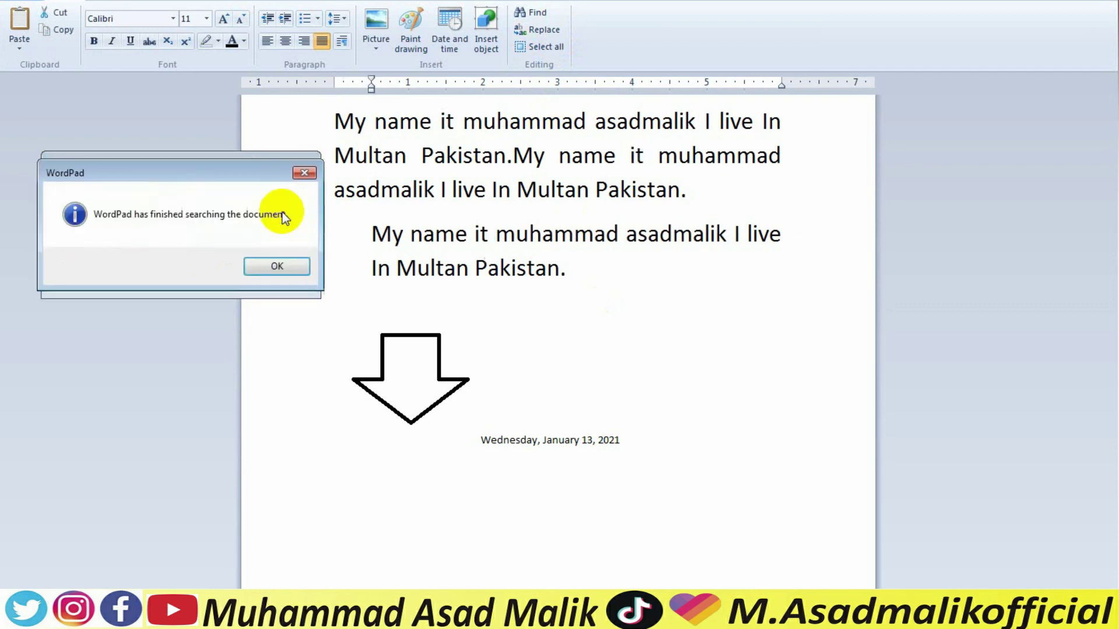
left_click(269, 269)
left_click(299, 163)
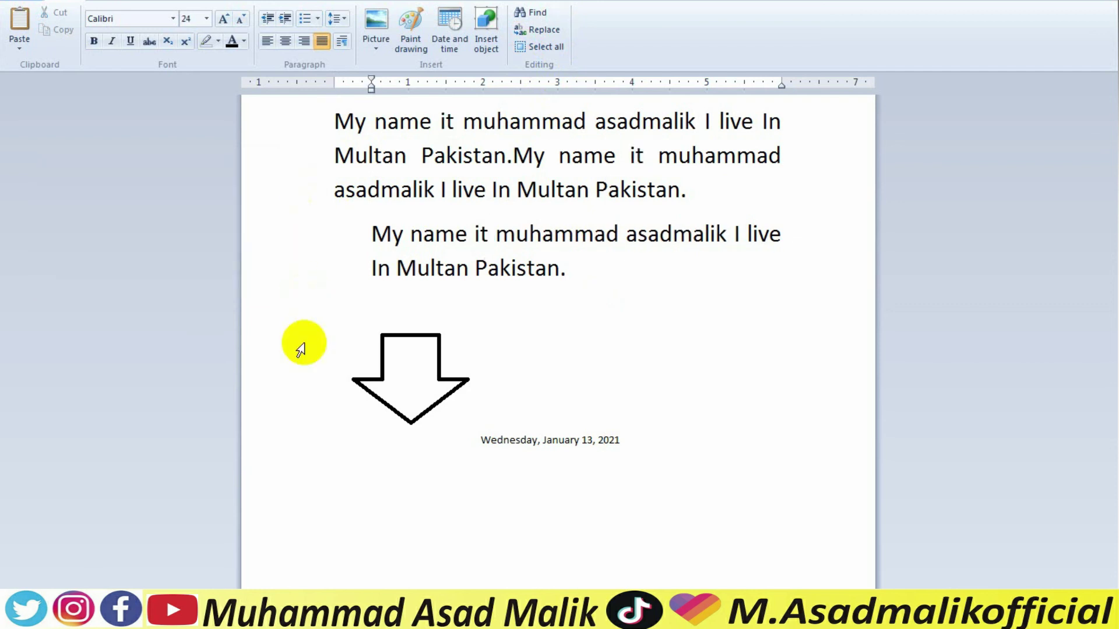
Select the entire document content twice, clearing the selection each time.
double_click(447, 120)
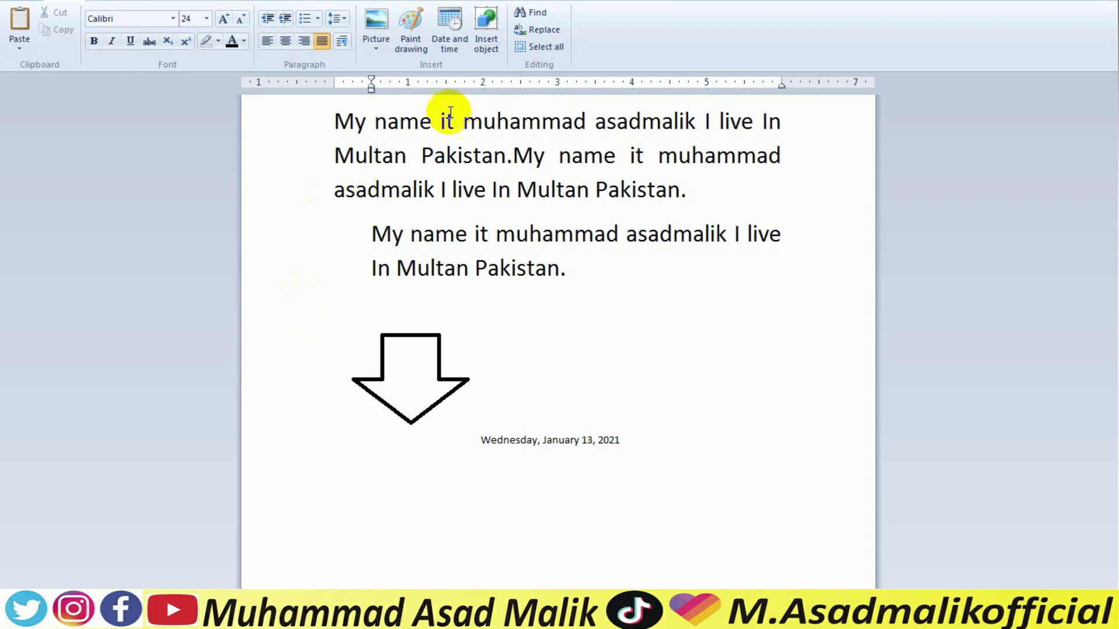
left_click(547, 46)
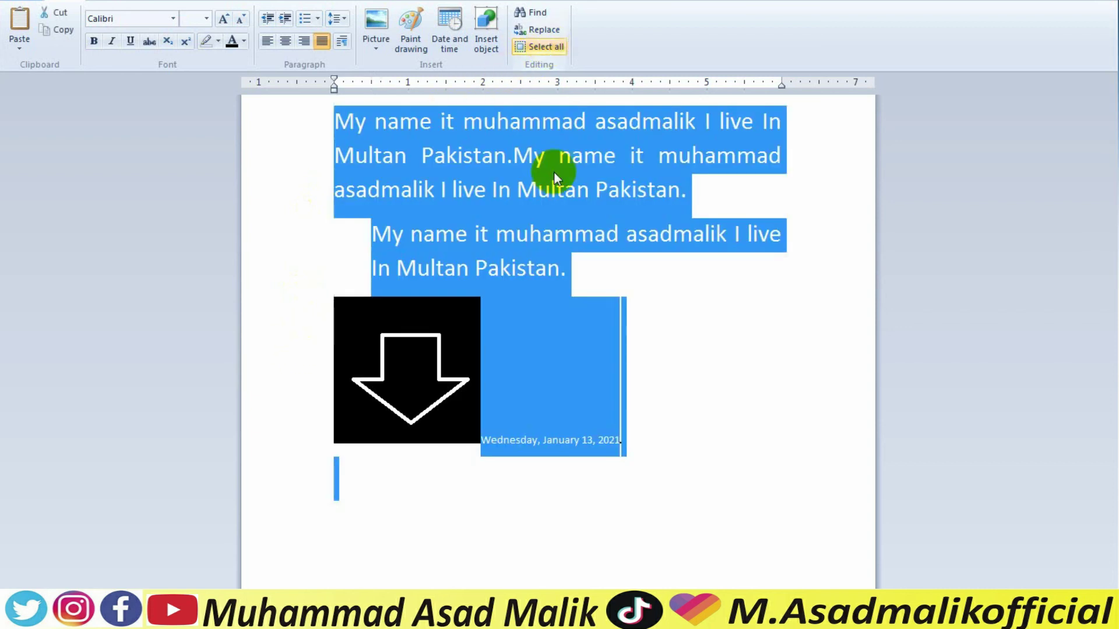
left_click(737, 402)
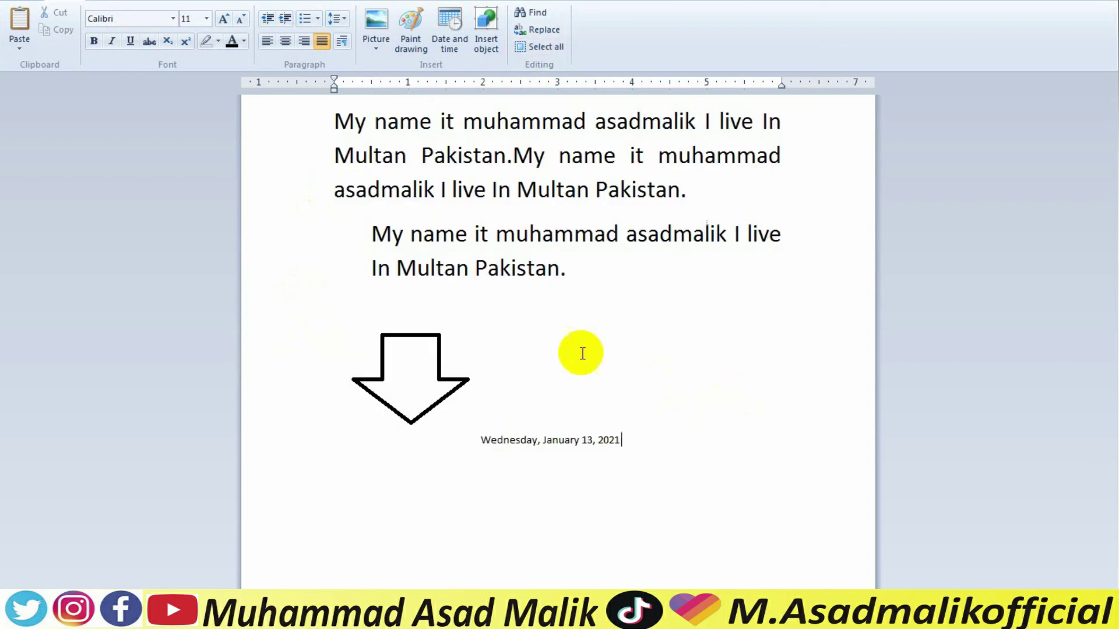
key("ctrl+a")
left_click(692, 381)
Select and copy the first paragraph, and preview other fonts on it without applying any.
left_click(335, 121)
left_click_drag(336, 121, 784, 187)
key("ctrl+c")
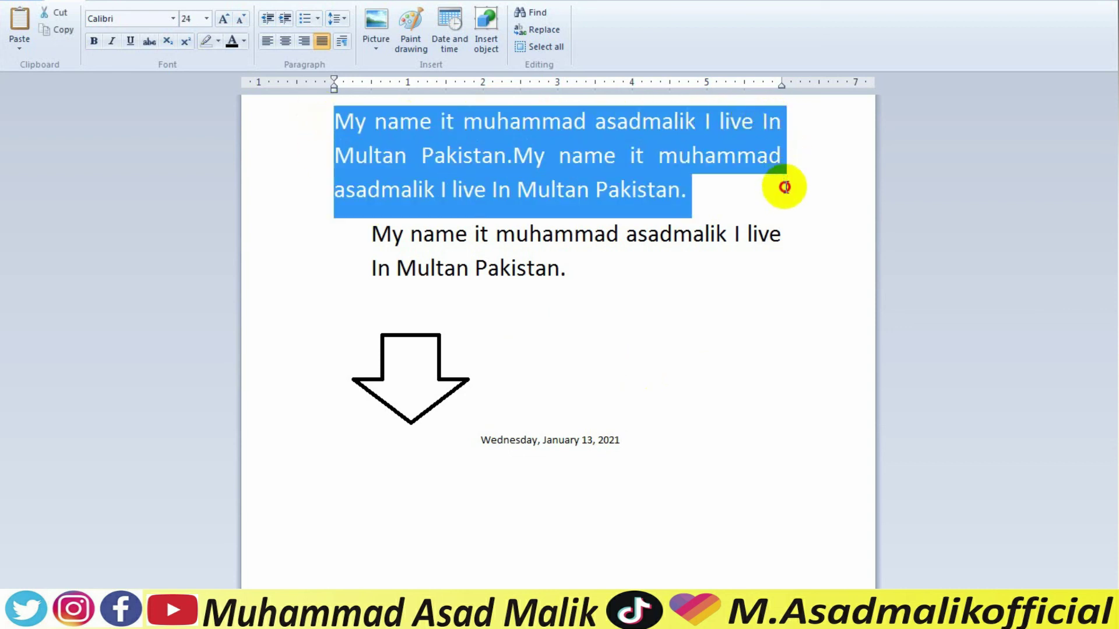
left_click(173, 19)
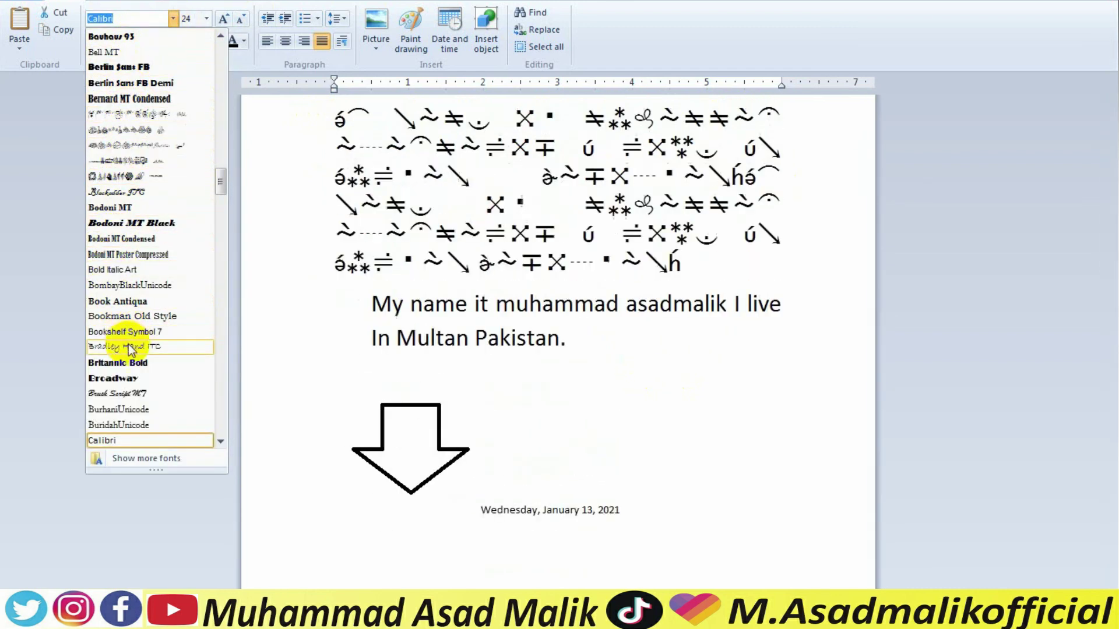
left_click(271, 446)
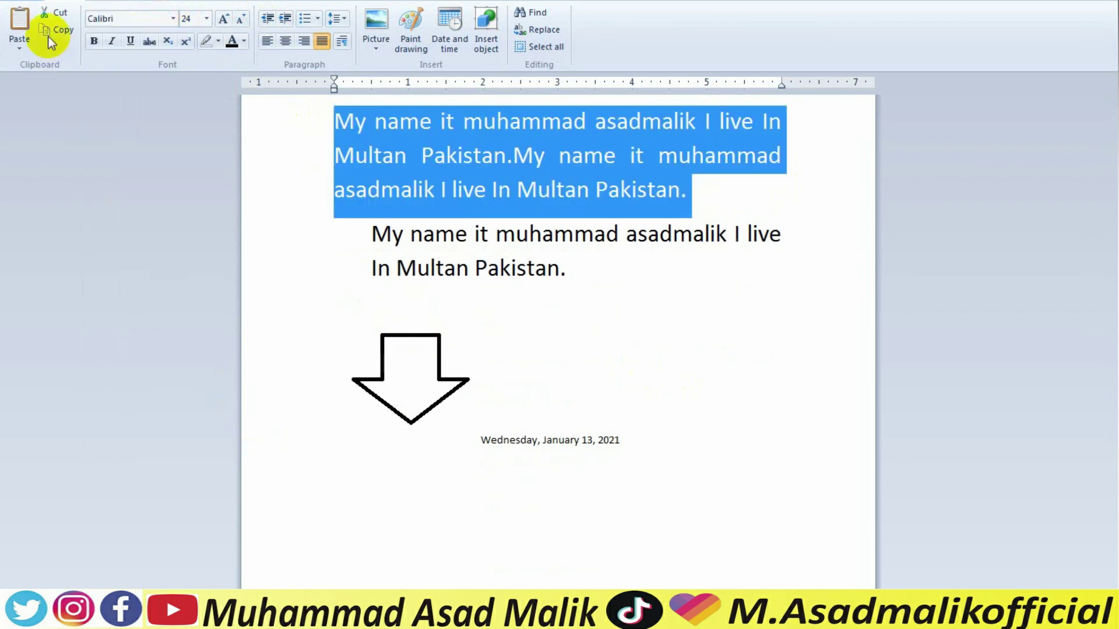
Cut the selected first paragraph and paste it back in the same place.
left_click(58, 12)
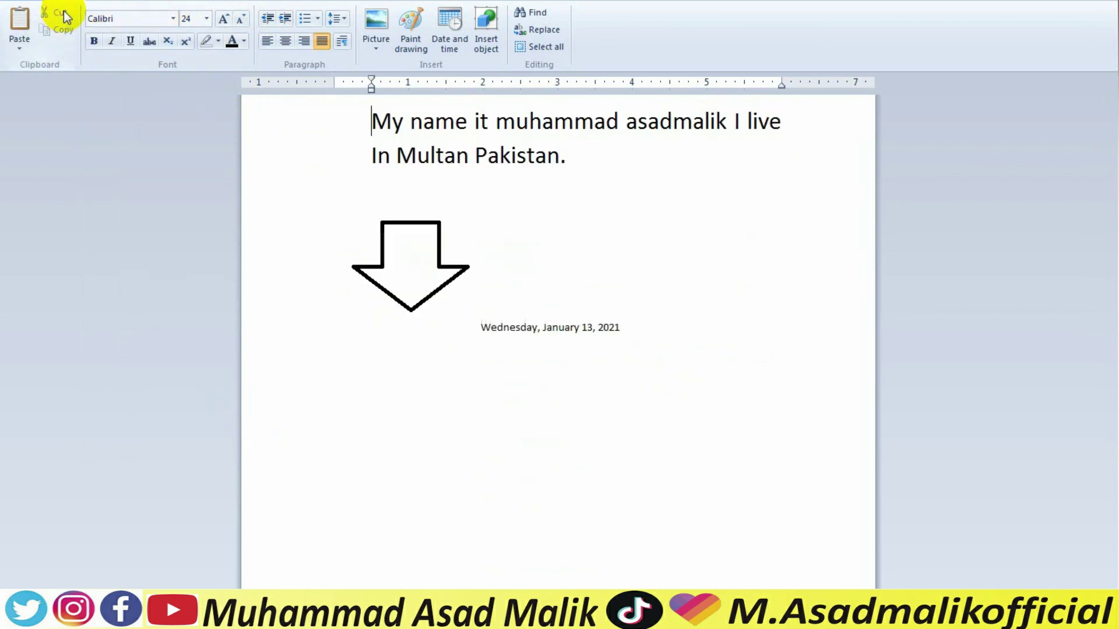
left_click(20, 23)
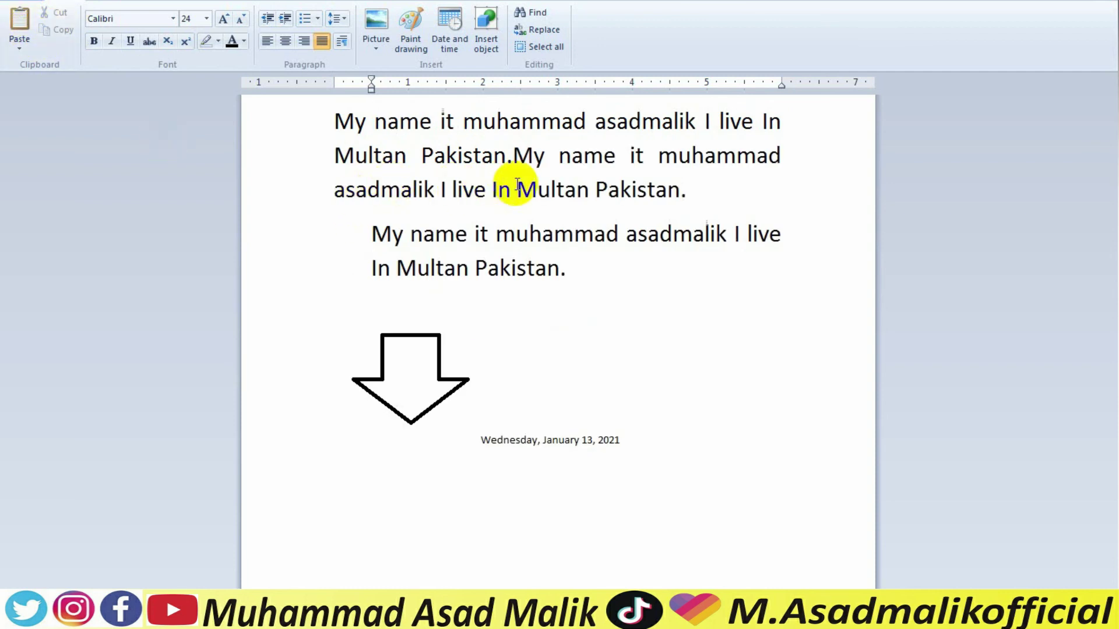
Copy the entire document content and paste a duplicate of it below the date line.
key("ctrl+a")
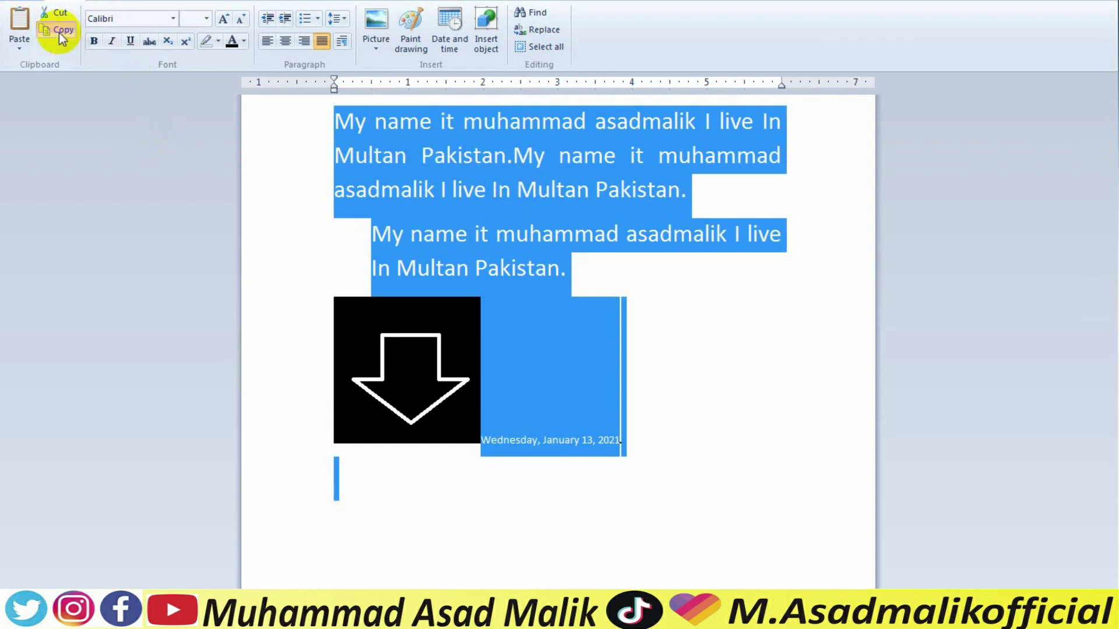
left_click(734, 397)
key("Return")
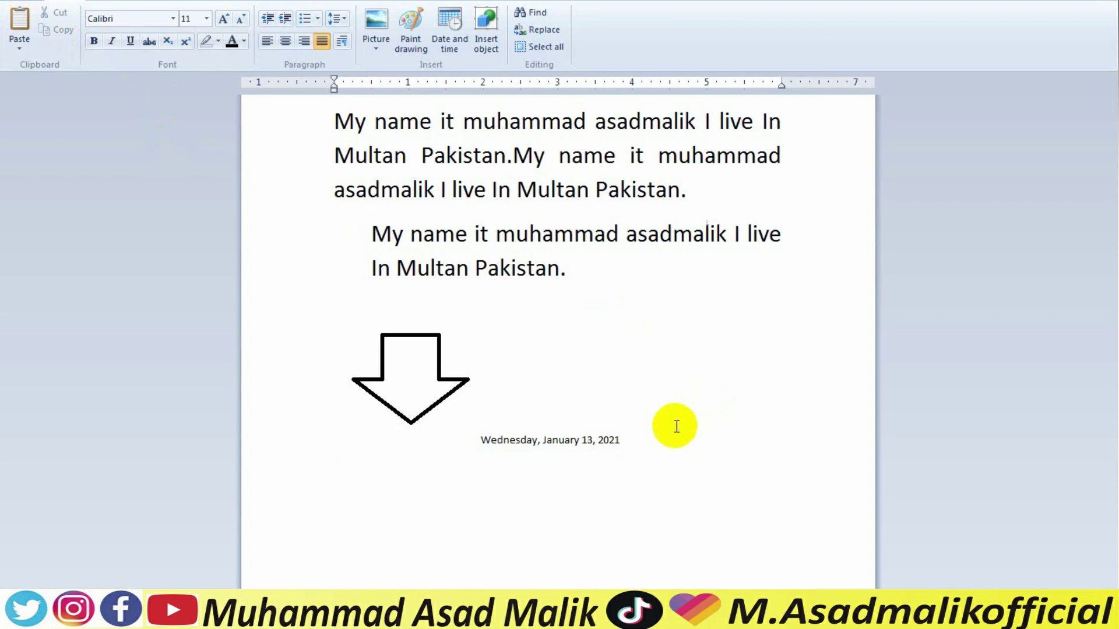
key("Down")
key("ctrl+v")
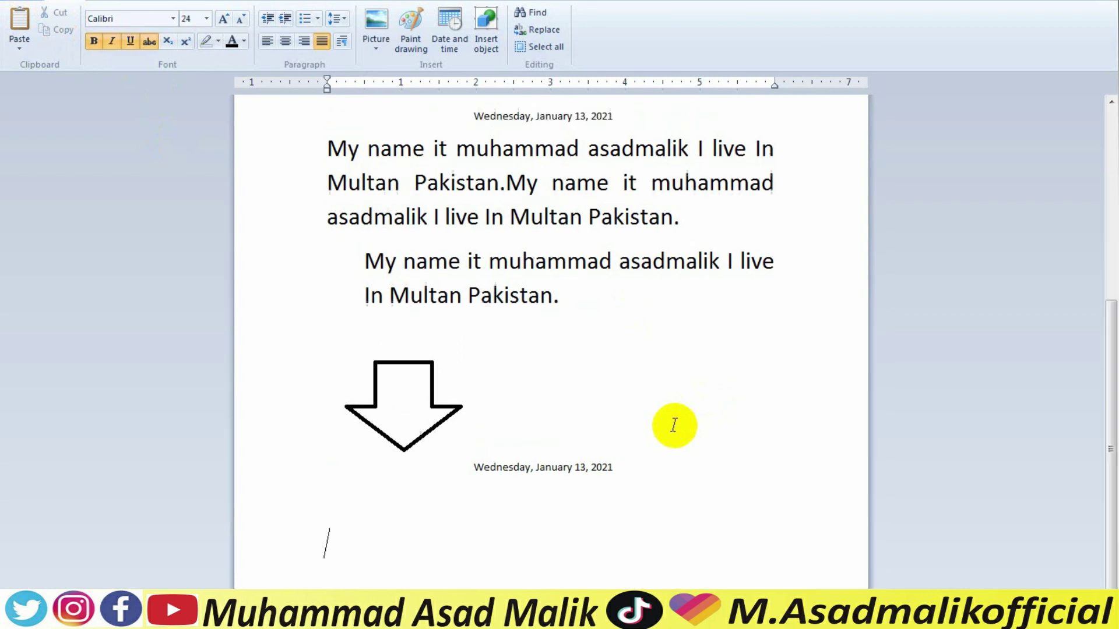